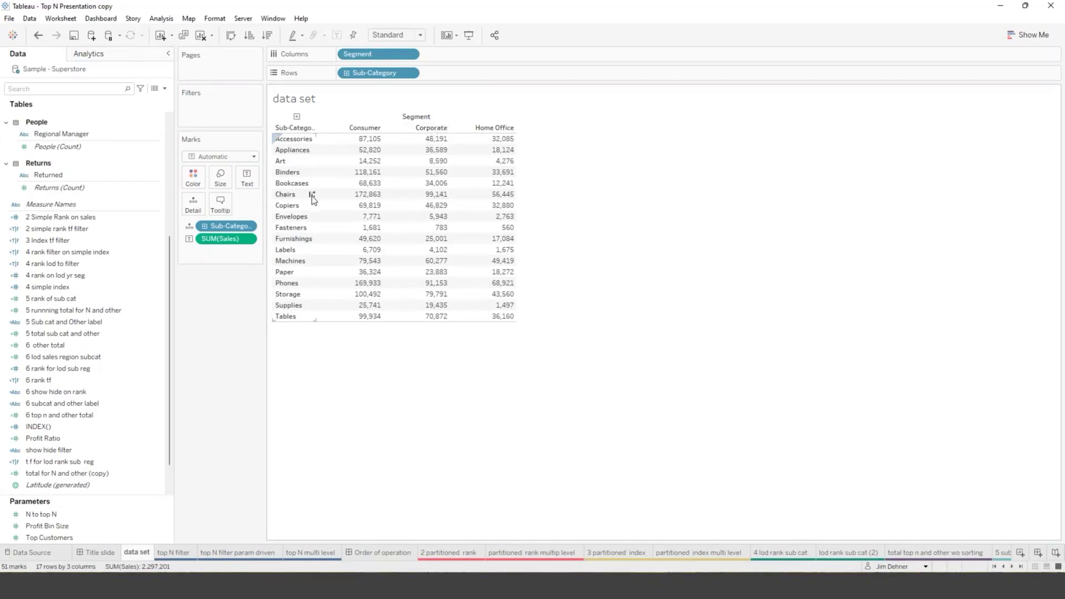
- On the top N filter sheet, review the Top condition of the Sub-Category filter, leaving it unchanged
left_click(174, 552)
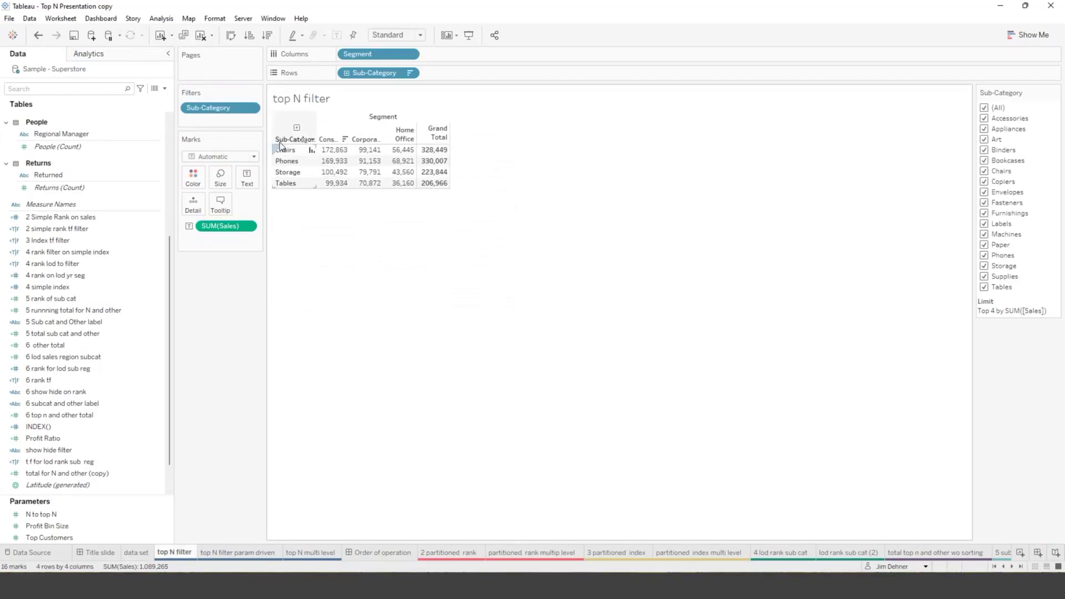
left_click(250, 110)
left_click(242, 123)
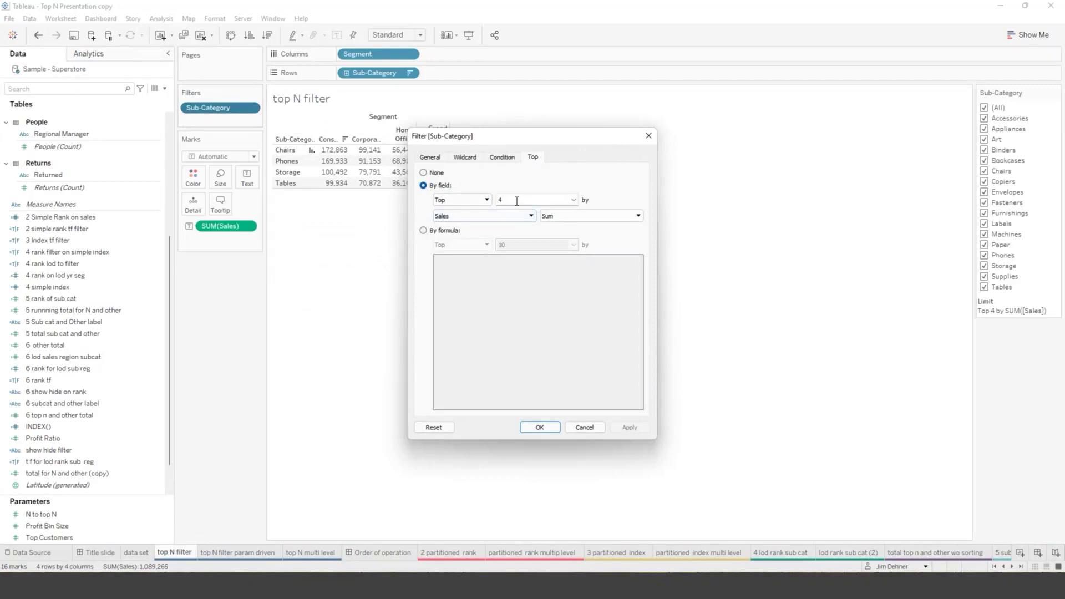
left_click_drag(583, 138, 673, 139)
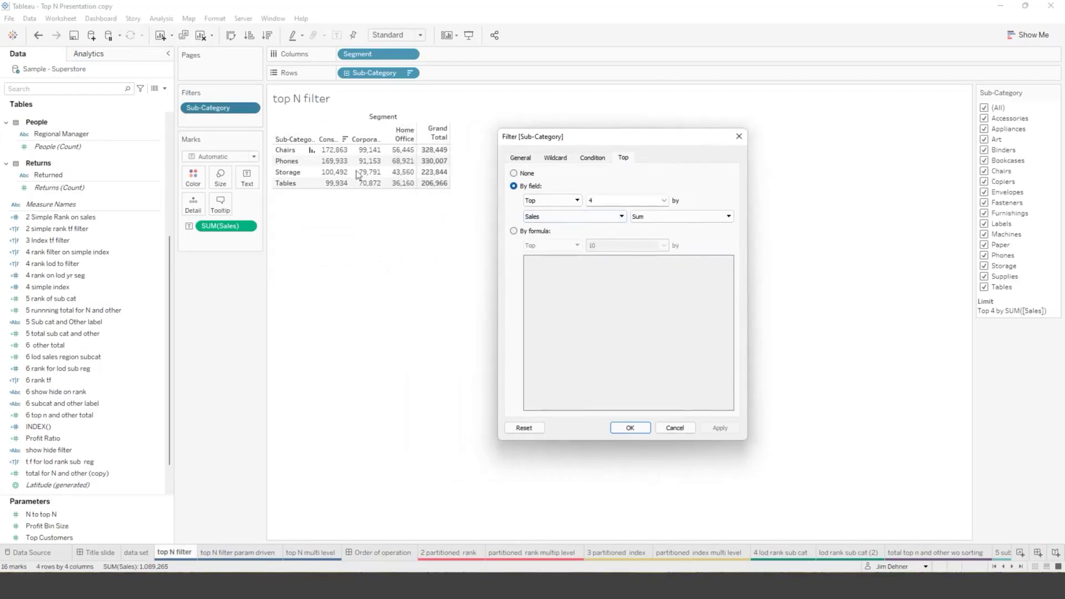
left_click(739, 137)
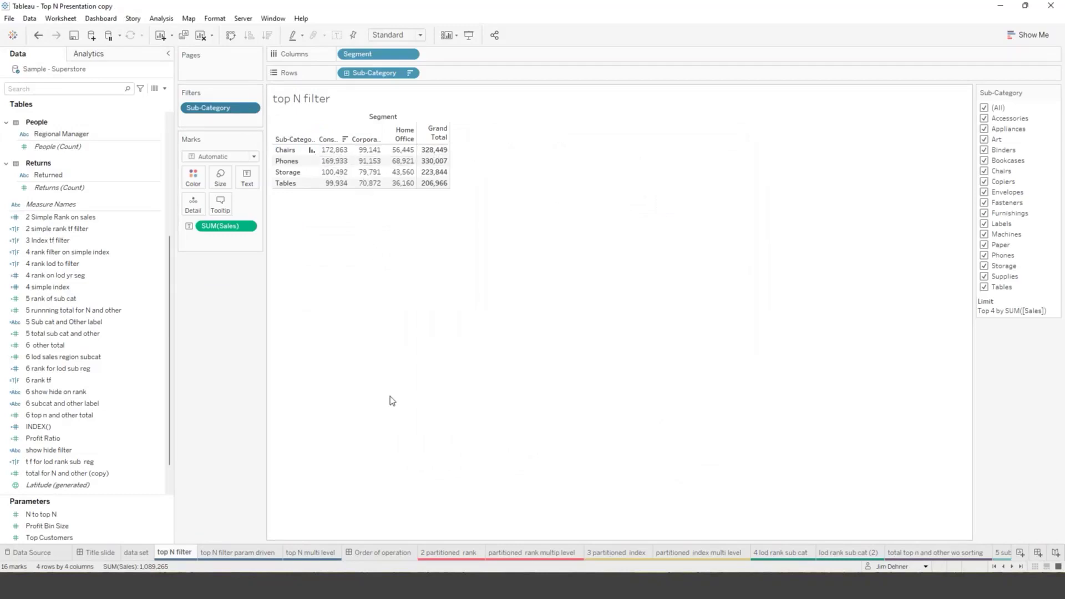
- On the top N filter param driven sheet, inspect how the Sub-Category filter's Top condition uses the N to top N parameter
left_click(255, 553)
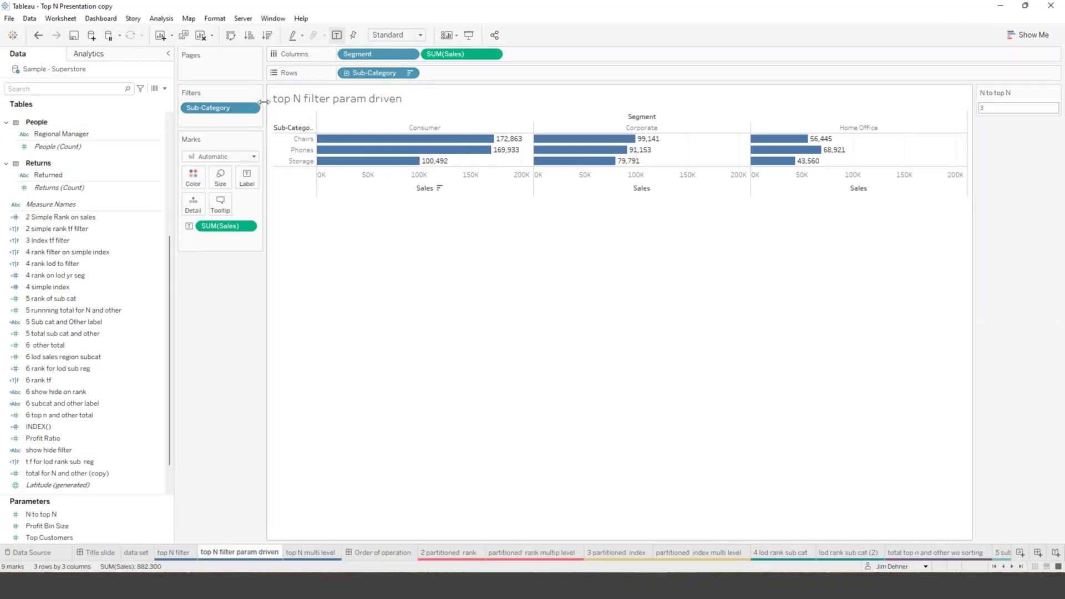
left_click(251, 107)
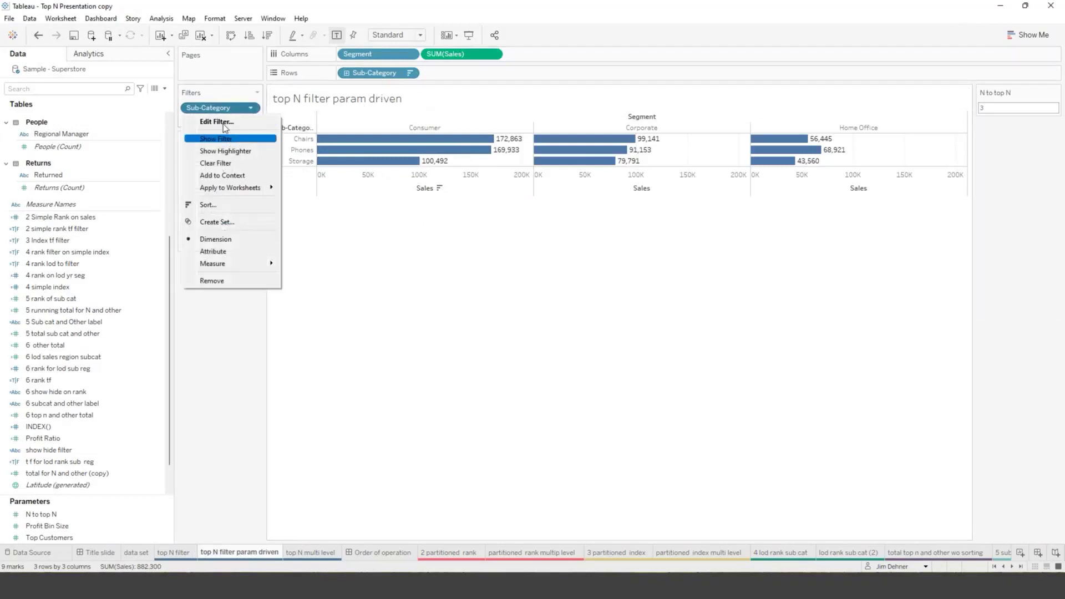
left_click(222, 121)
left_click_drag(578, 134, 605, 211)
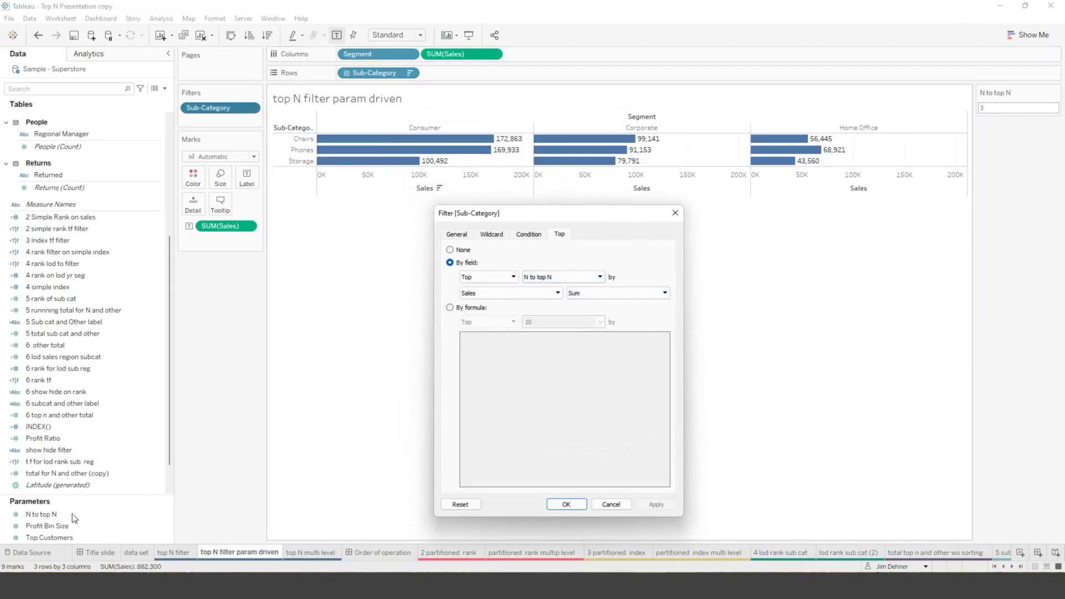
left_click(670, 216)
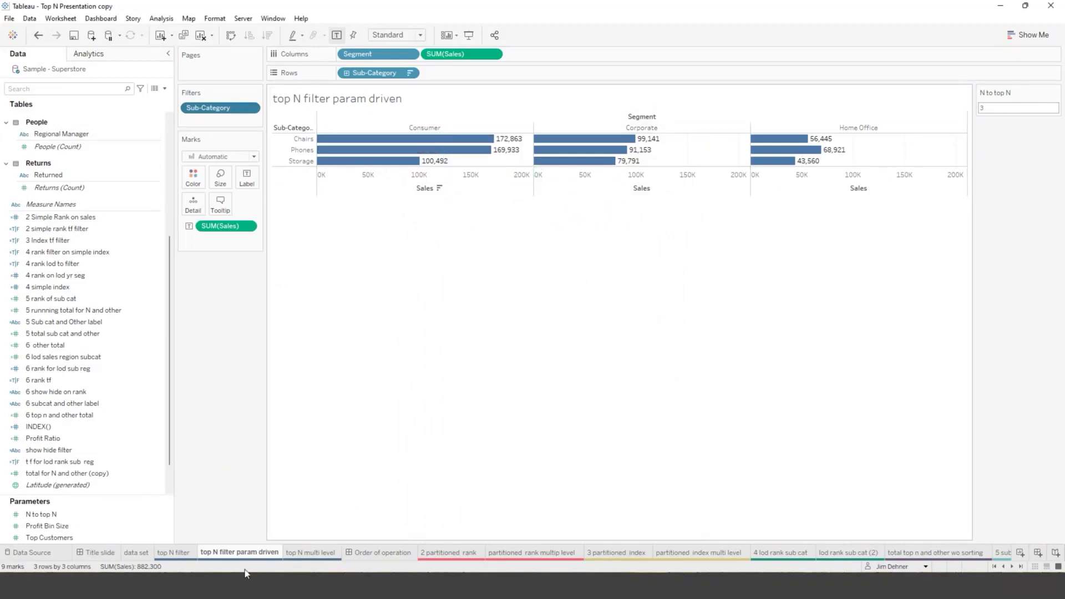
- View the top N multi level sheet and the Order of operation dashboard
left_click(312, 553)
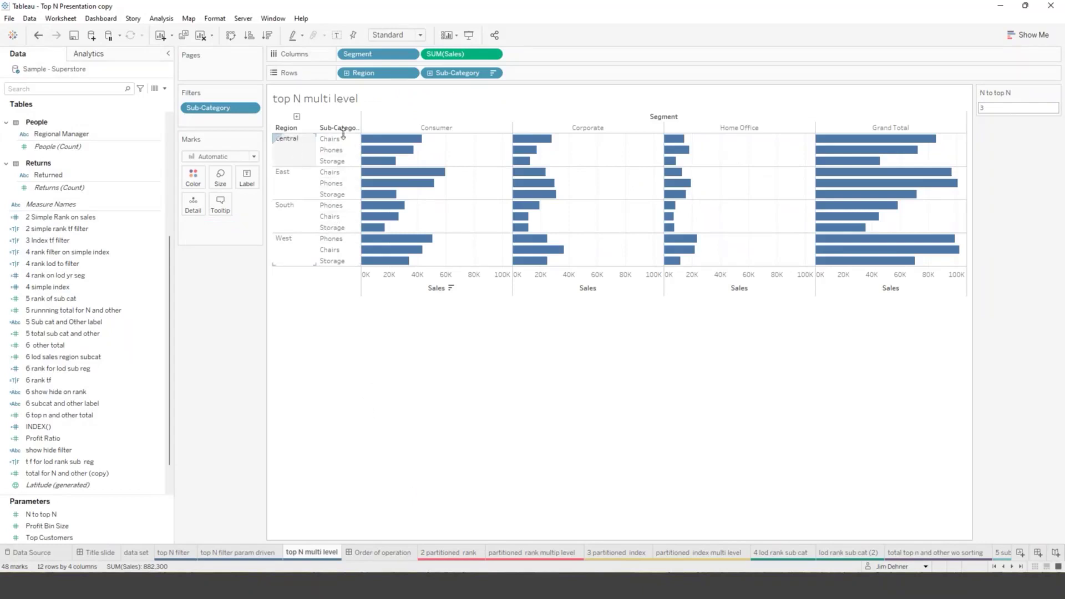
left_click(380, 552)
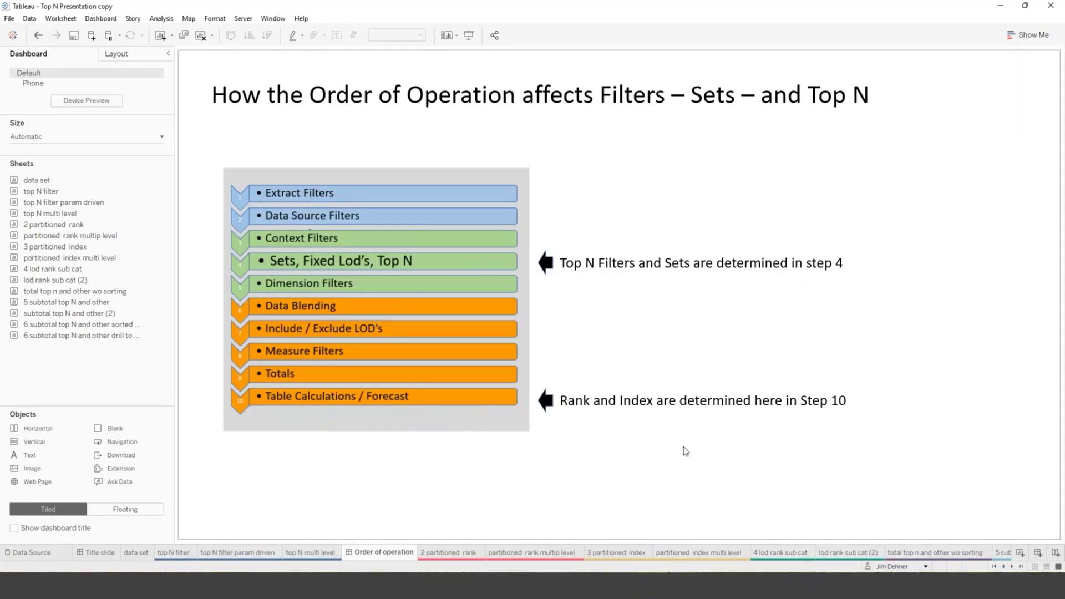
- On the 2 partitioned rank sheet, search the fields for "2" and examine the 2 Simple Rank on sales formula and its RANK_UNIQUE function help
left_click(452, 551)
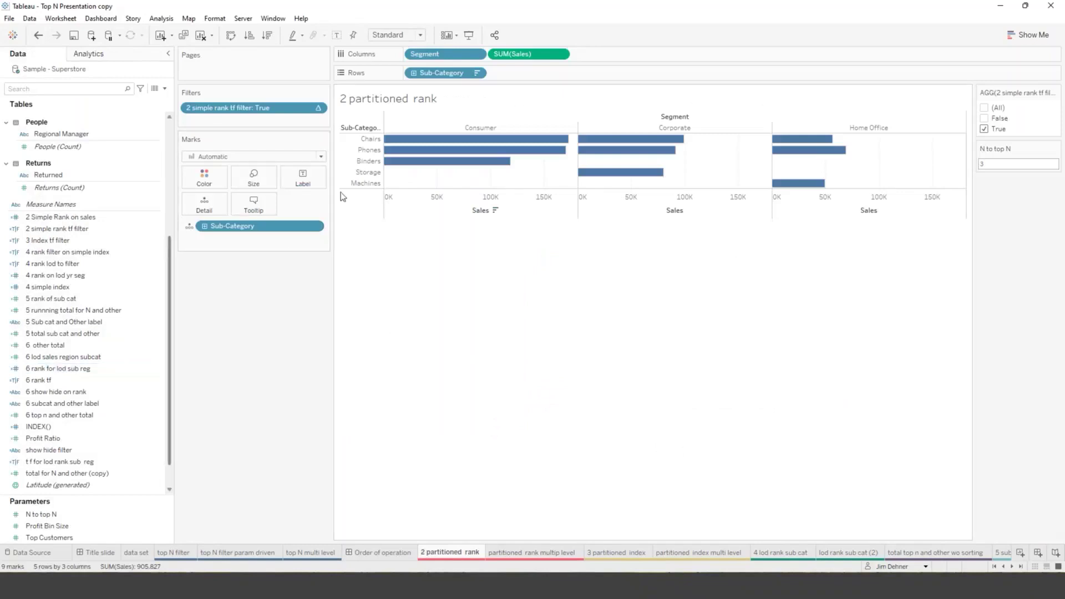
left_click(121, 88)
type("2")
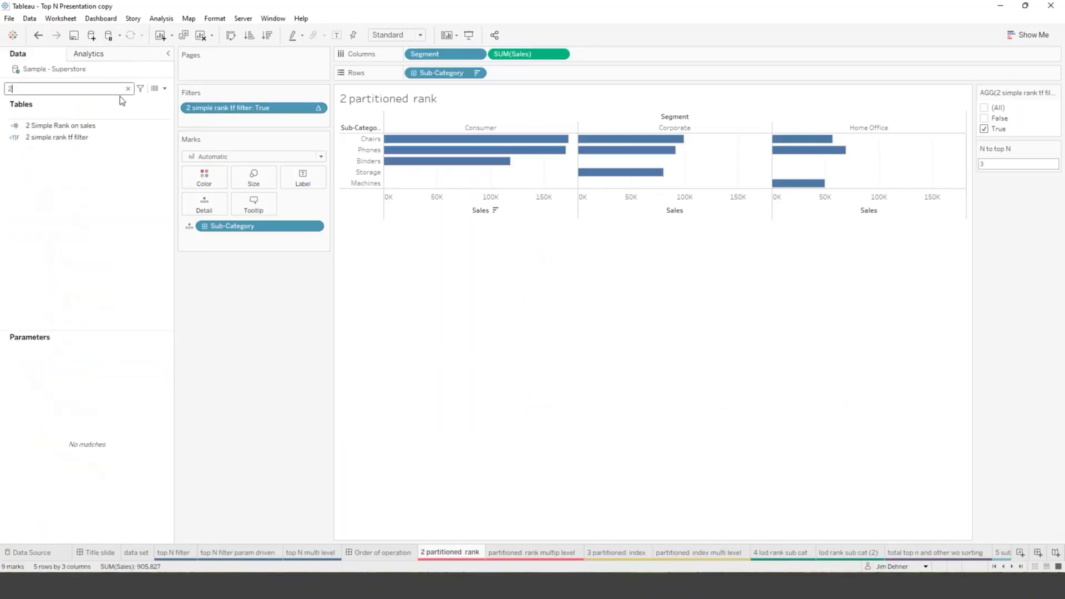
right_click(78, 126)
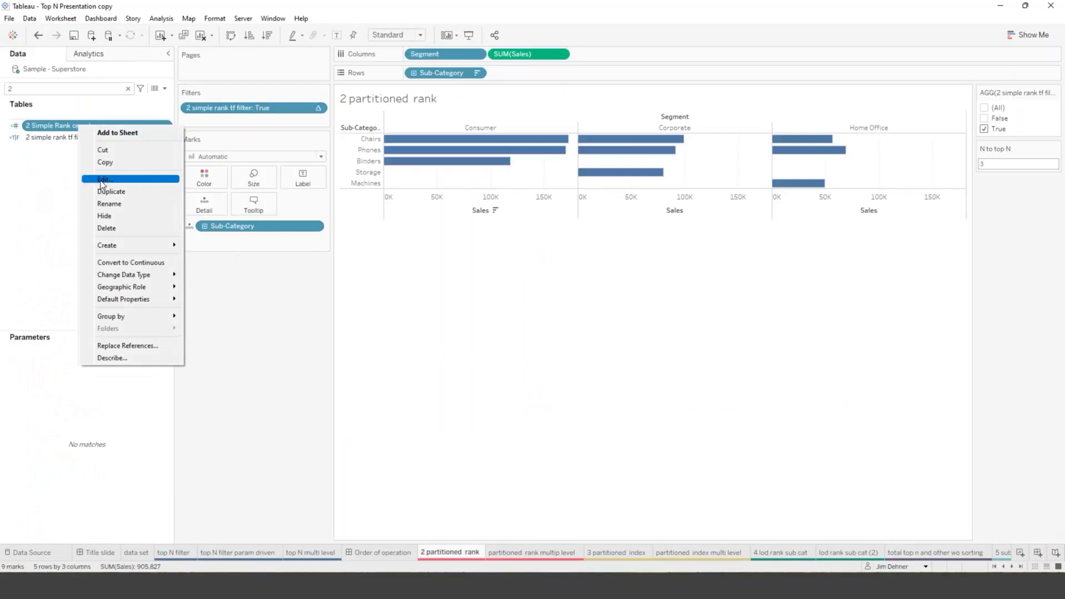
left_click(102, 180)
scroll(509, 366, "up", 3, "ctrl")
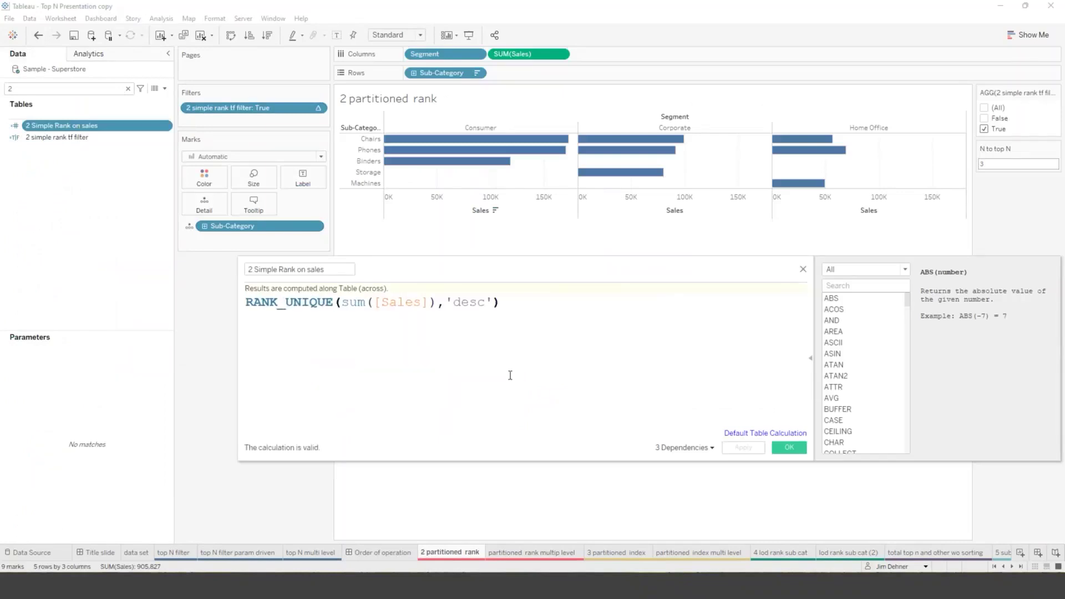
left_click(264, 304)
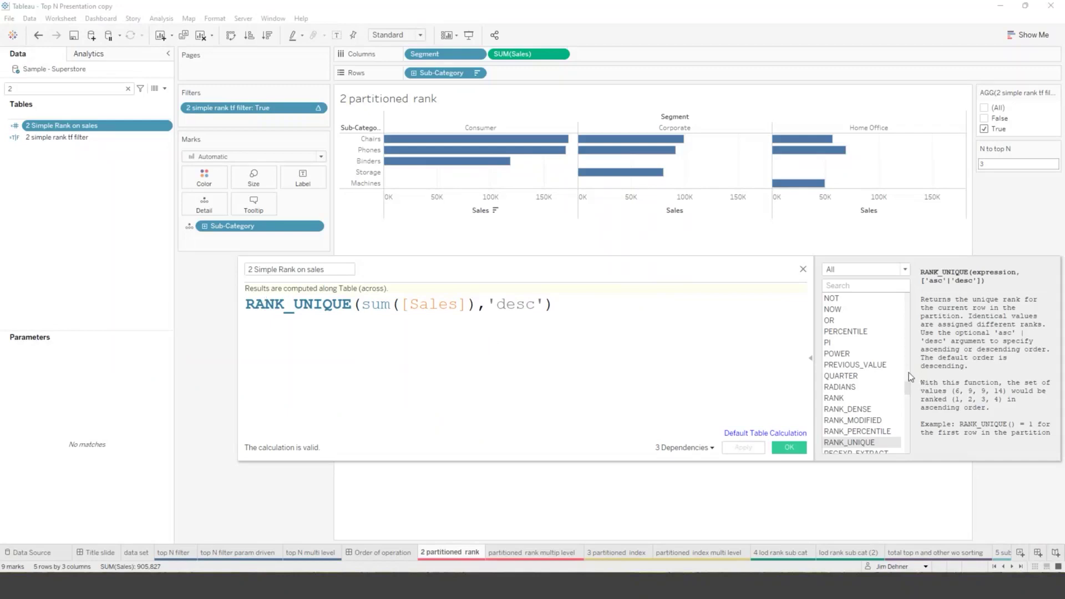
left_click_drag(906, 388, 910, 395)
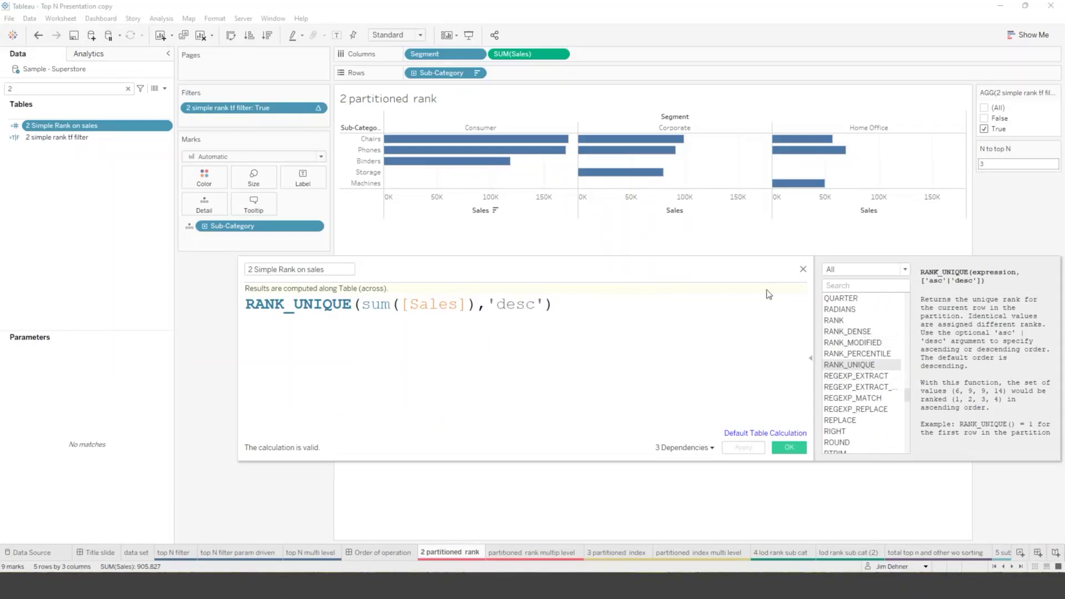
left_click(802, 271)
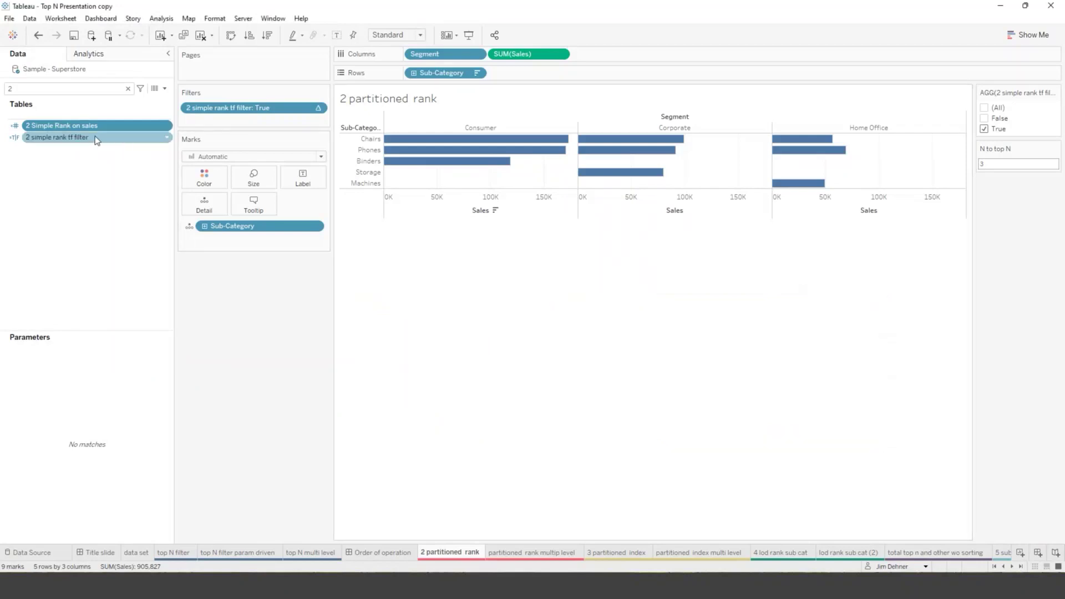
- Examine the formula of the 2 simple rank tf filter calculated field
right_click(97, 139)
left_click(116, 190)
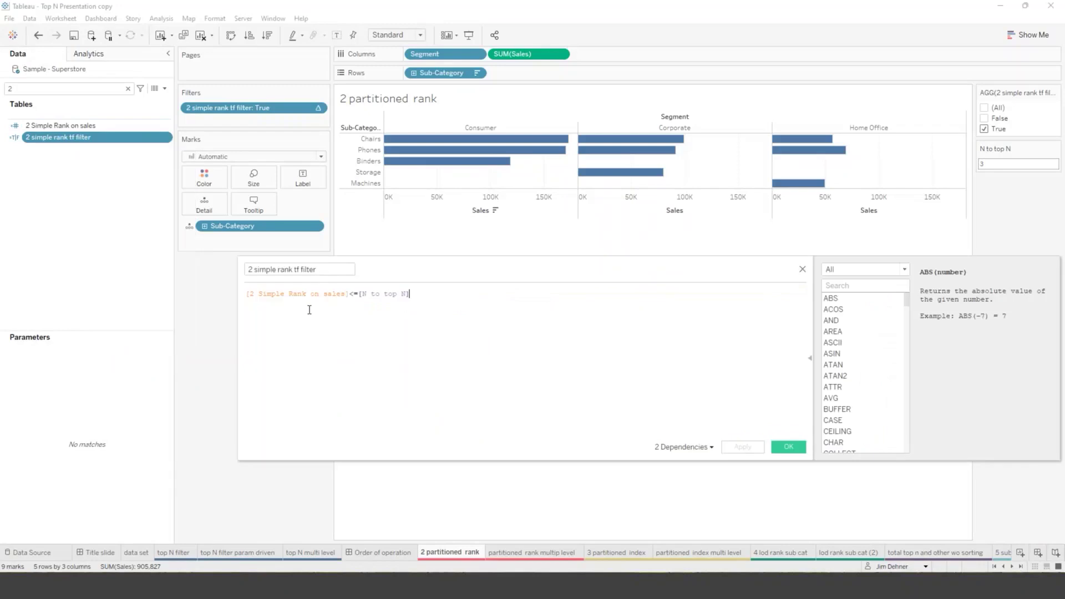
scroll(628, 371, "up", 5)
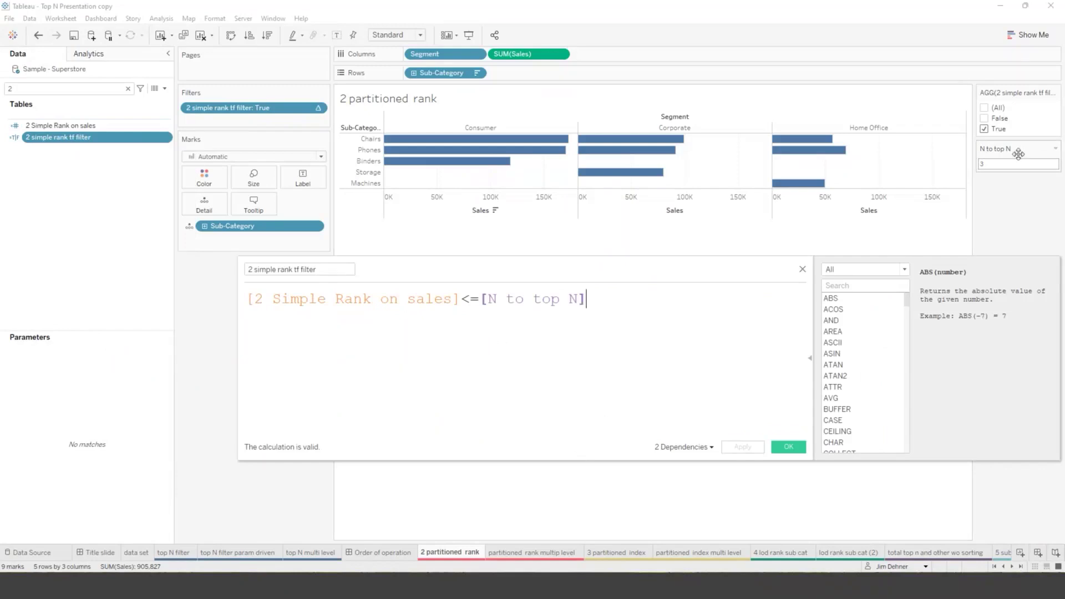
left_click(803, 271)
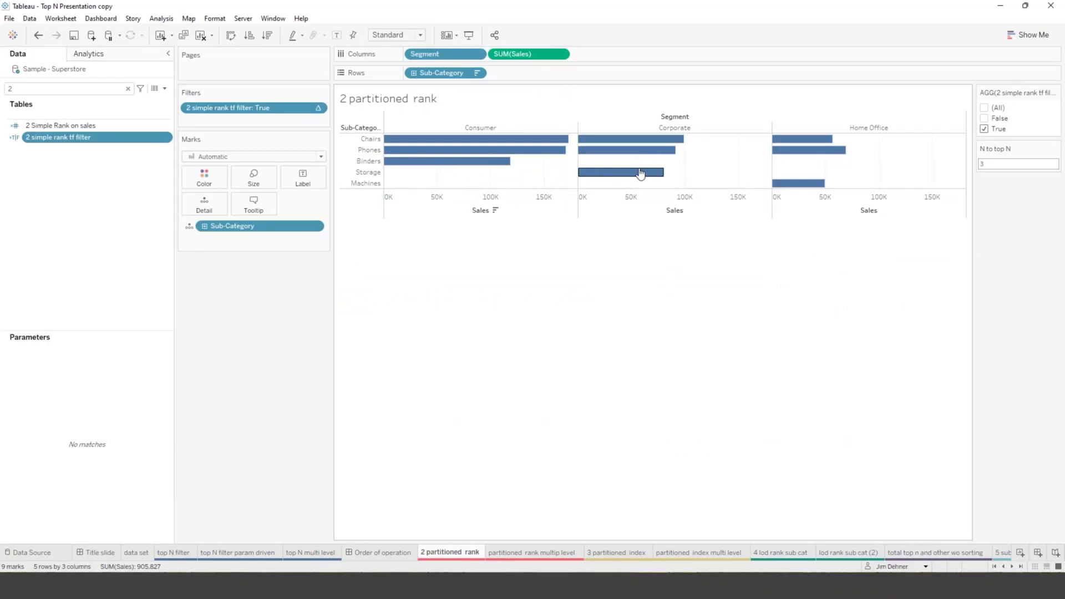
- Review the table calculation settings of the 2 simple rank tf filter on the 2 partitioned rank sheet
left_click(317, 107)
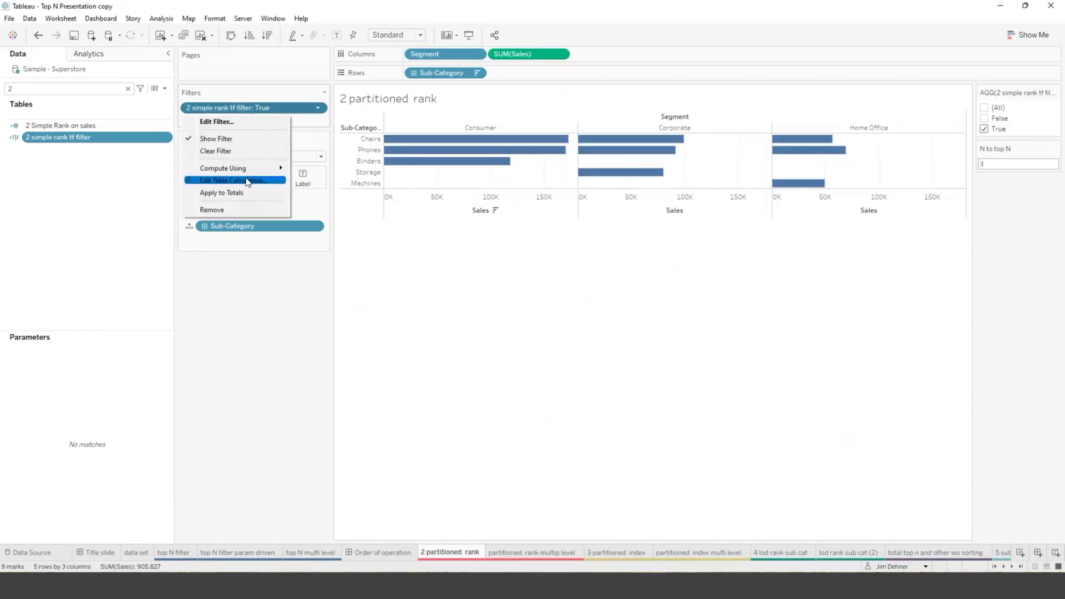
left_click(248, 183)
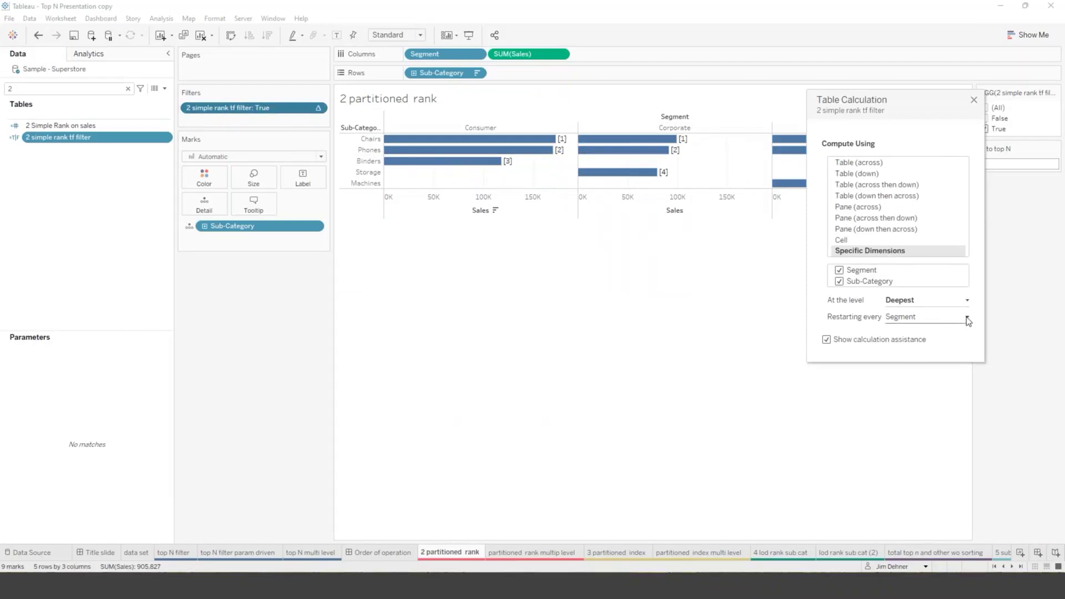
left_click(974, 101)
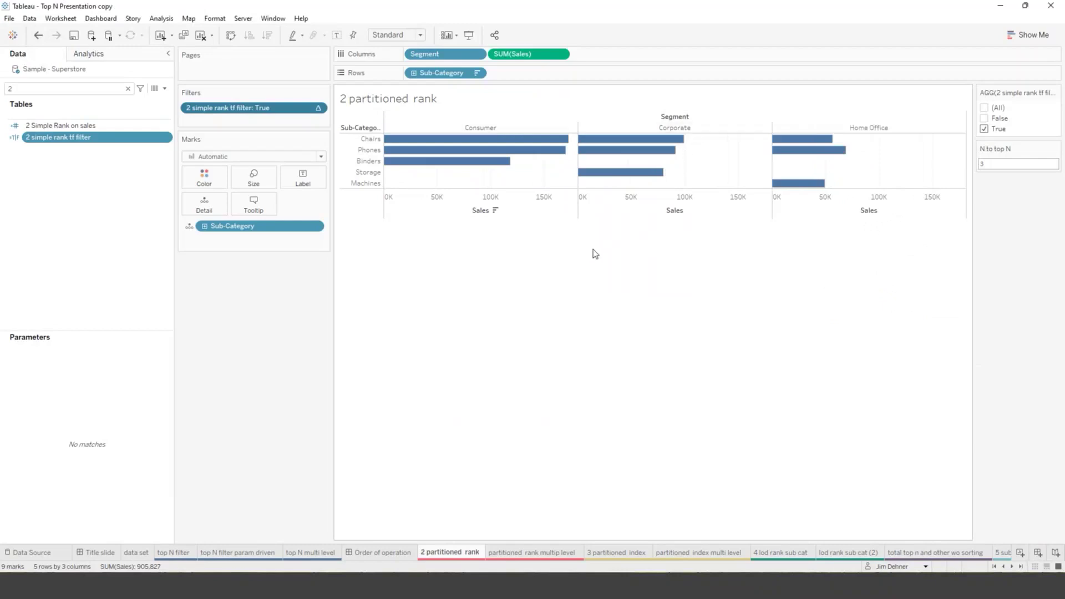
- On the partitioned rank multip level sheet, review how the 2 simple rank tf filter's table calculation is computed
left_click(528, 554)
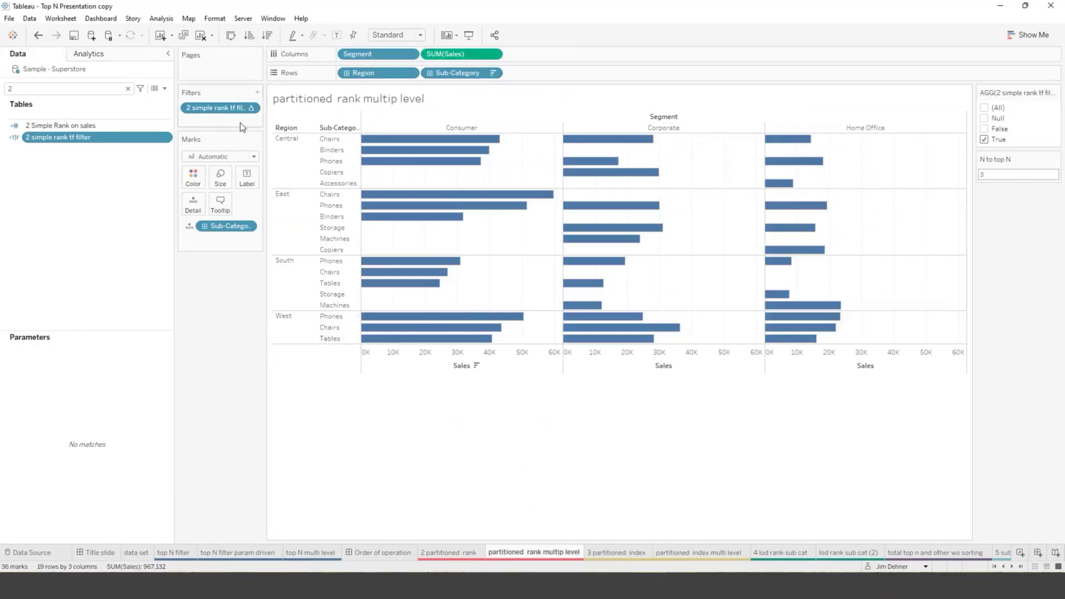
left_click(251, 109)
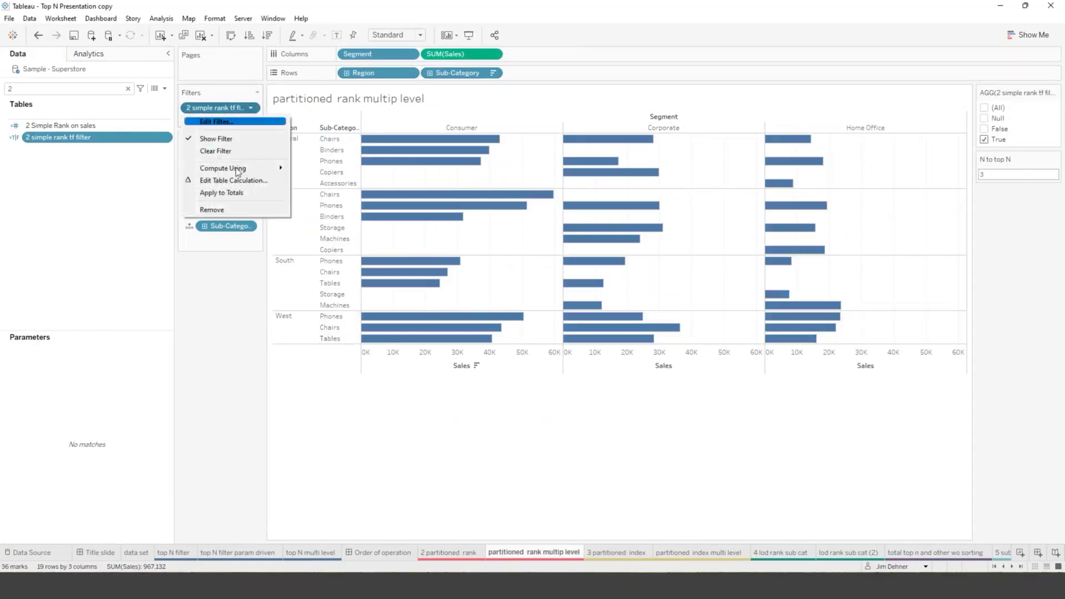
left_click(228, 185)
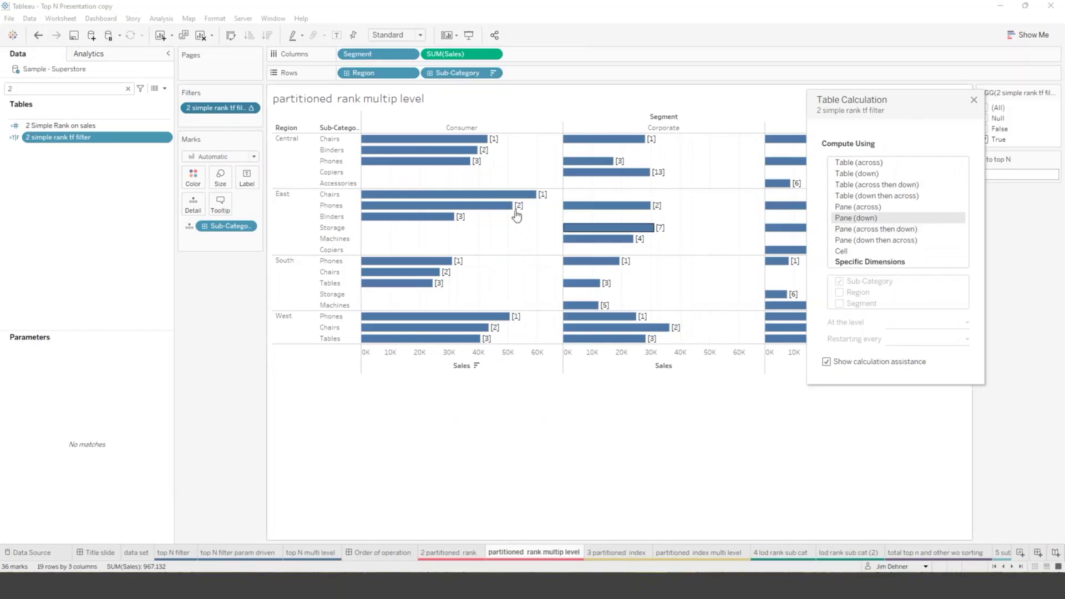
left_click_drag(894, 107, 890, 261)
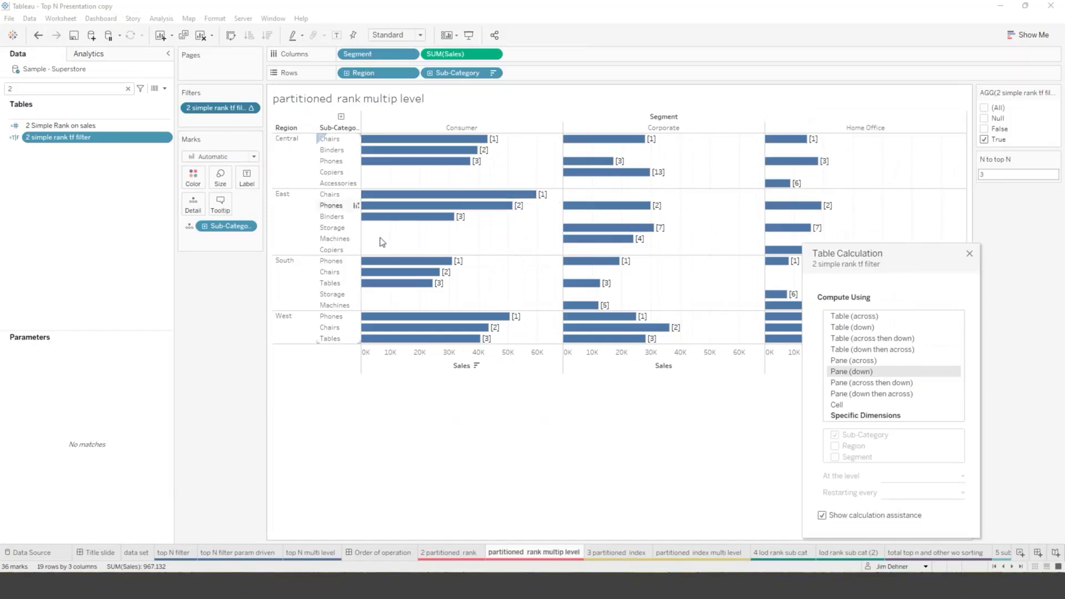
left_click(969, 254)
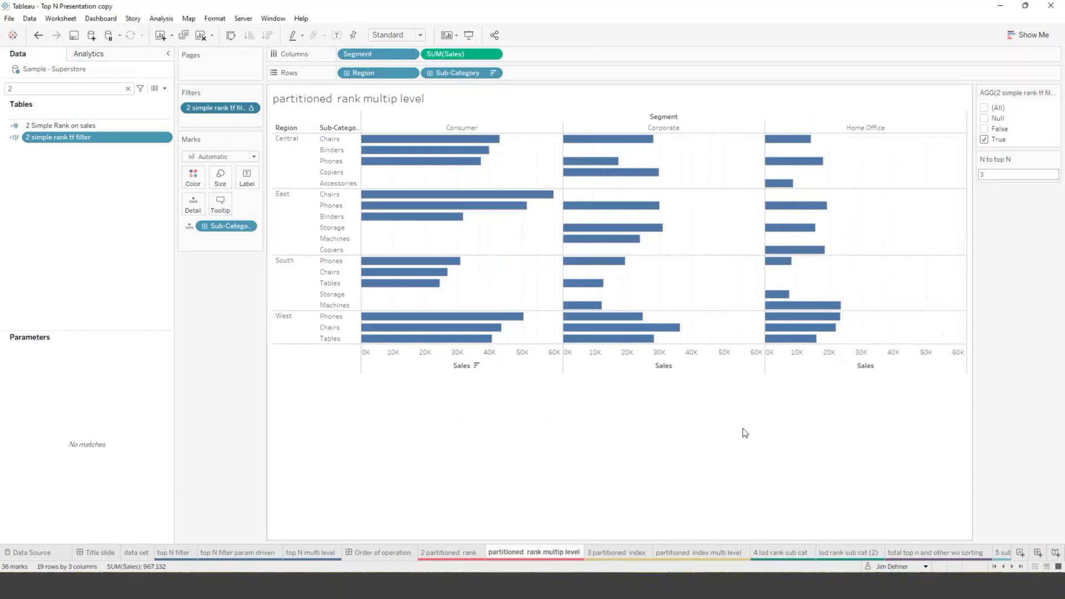
- On the 3 partitioned index sheet, search the fields for "3" and examine the 3 Index tf filter formula
left_click(626, 552)
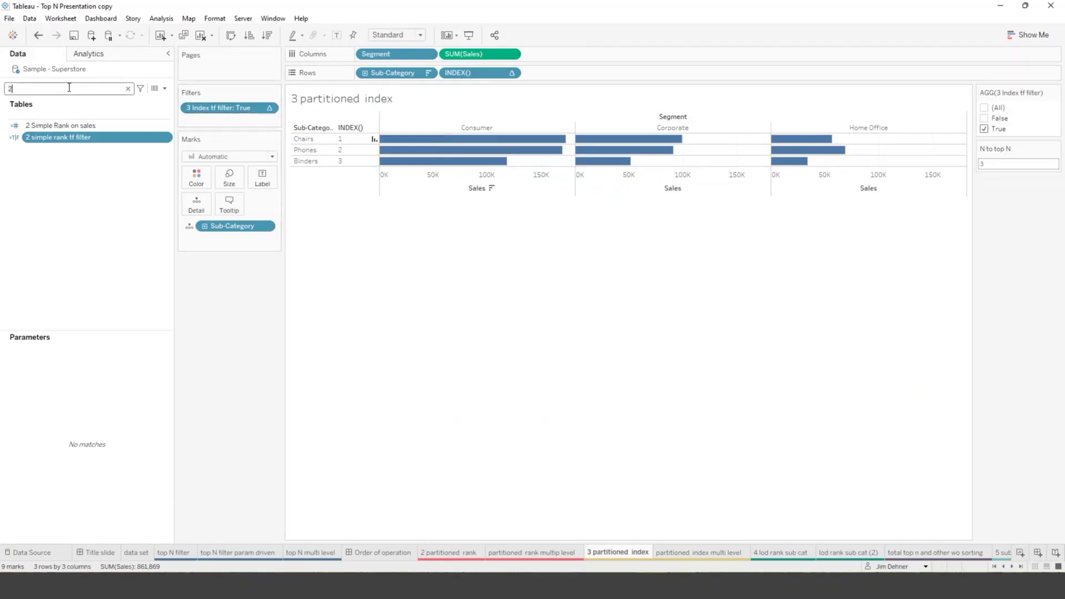
key("BackSpace")
type("3")
left_click(32, 129)
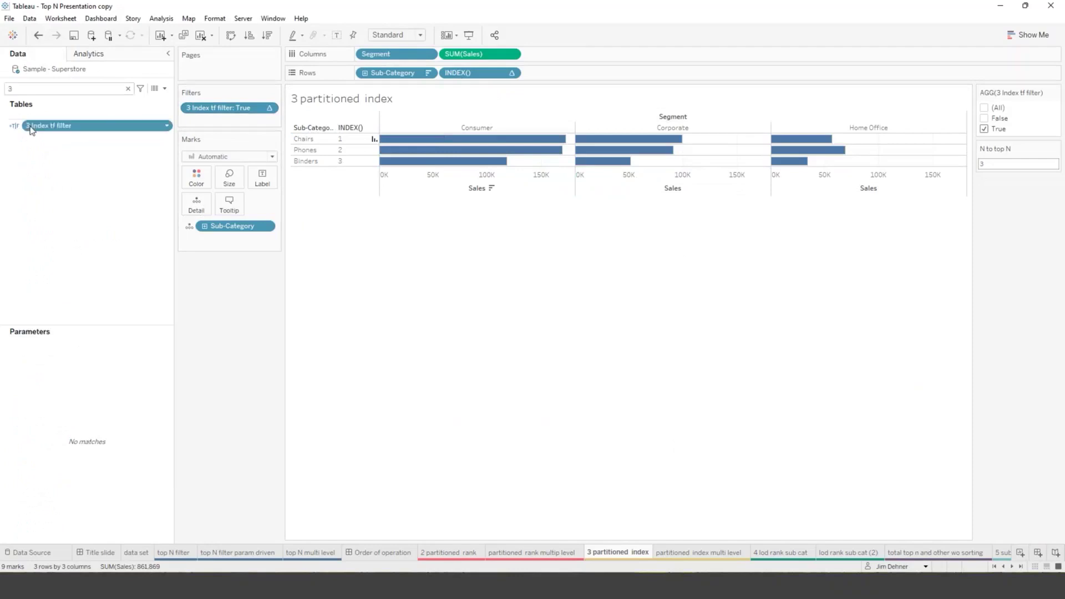
right_click(31, 129)
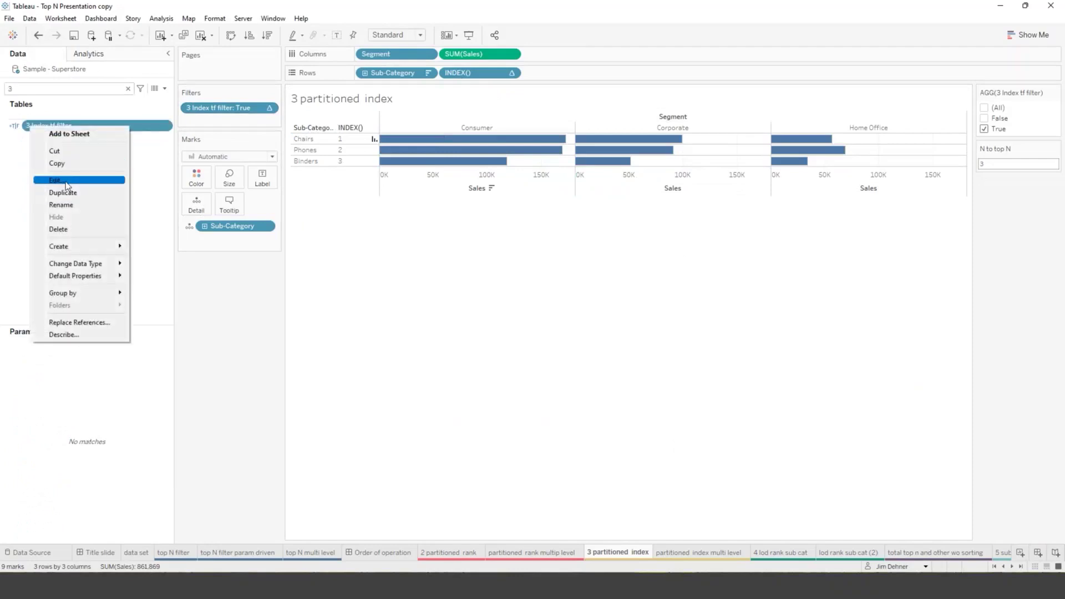
left_click(66, 184)
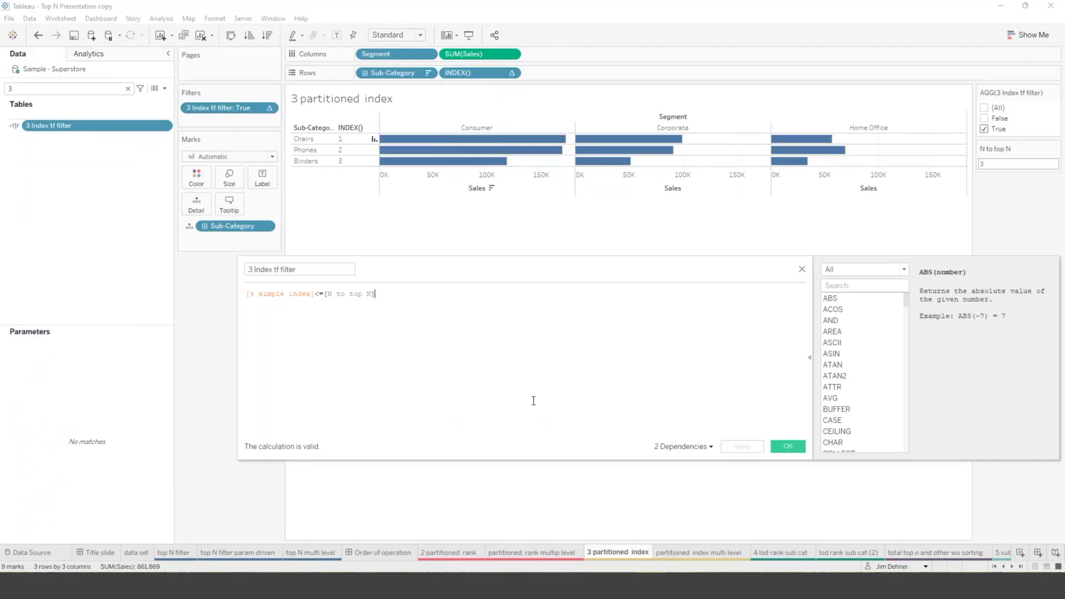
scroll(537, 395, "up", 3)
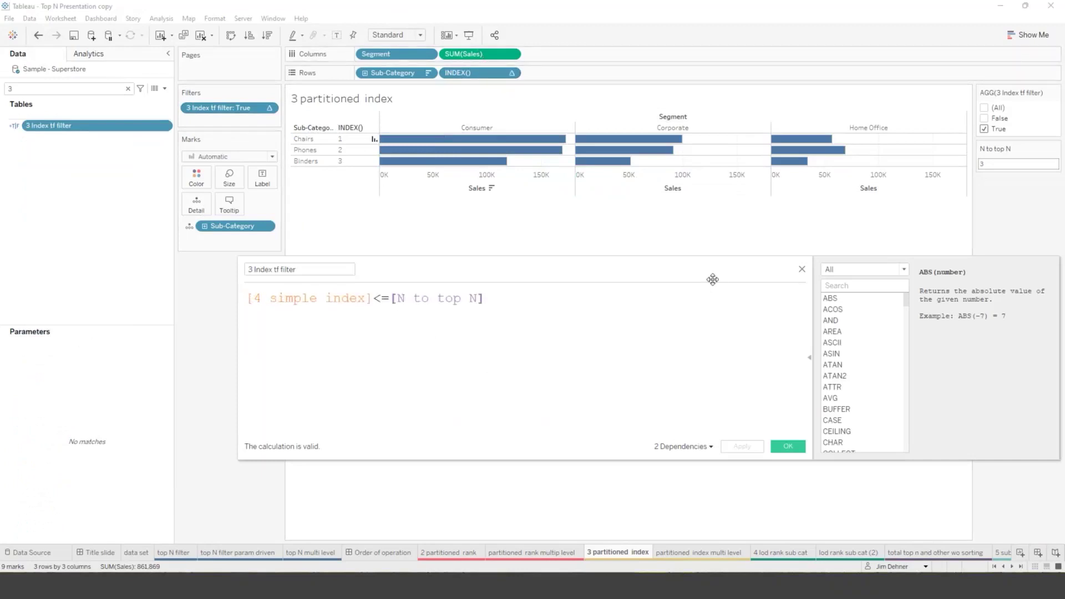
left_click(802, 271)
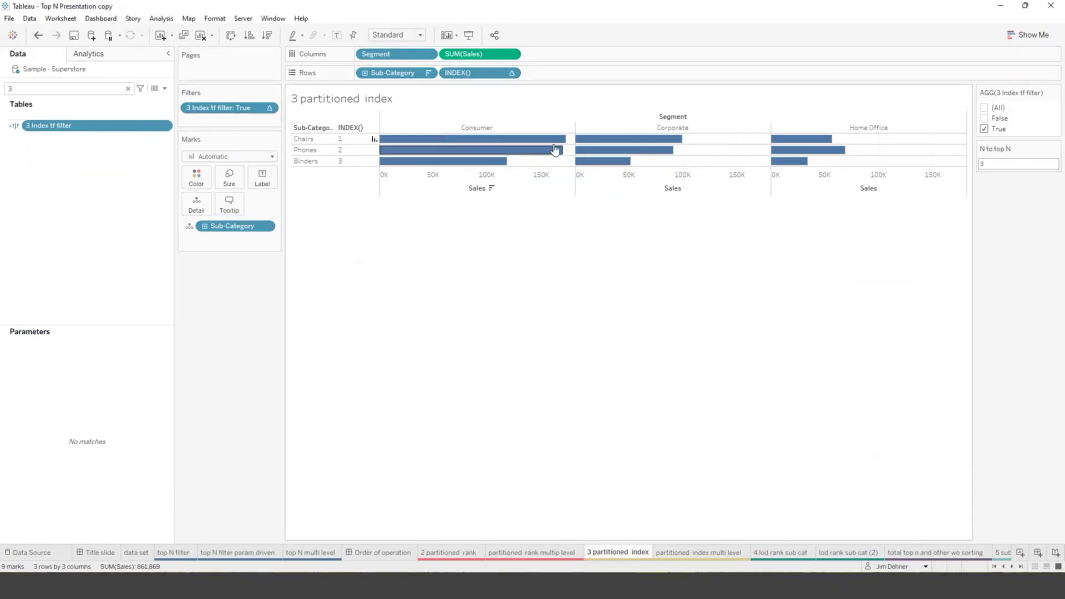
- Review the table calculation settings of the 3 Index tf filter, and view the partitioned index multi level sheet
left_click(269, 108)
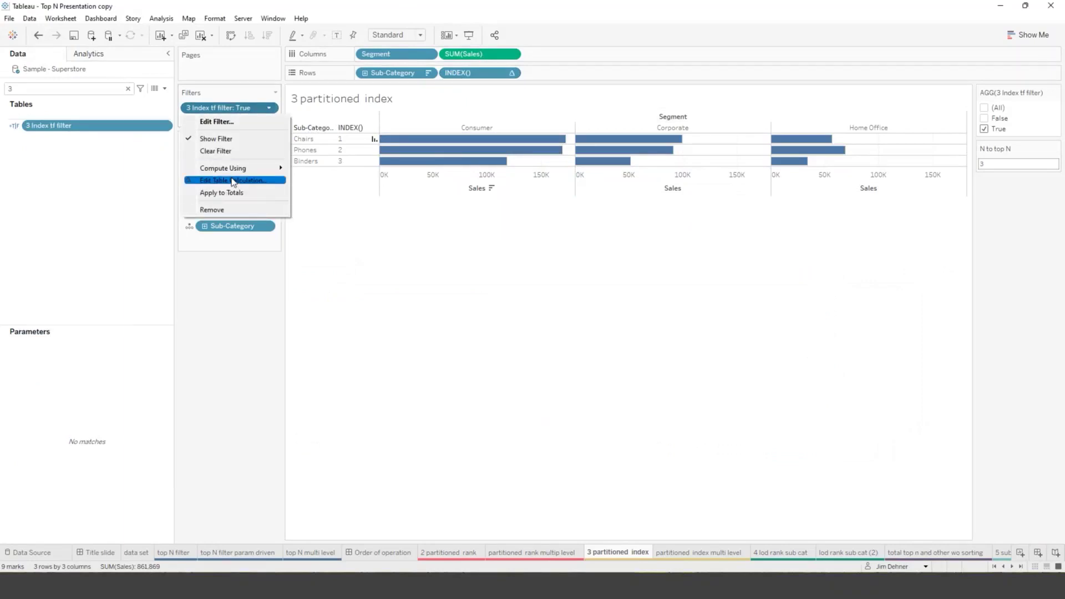
left_click(232, 181)
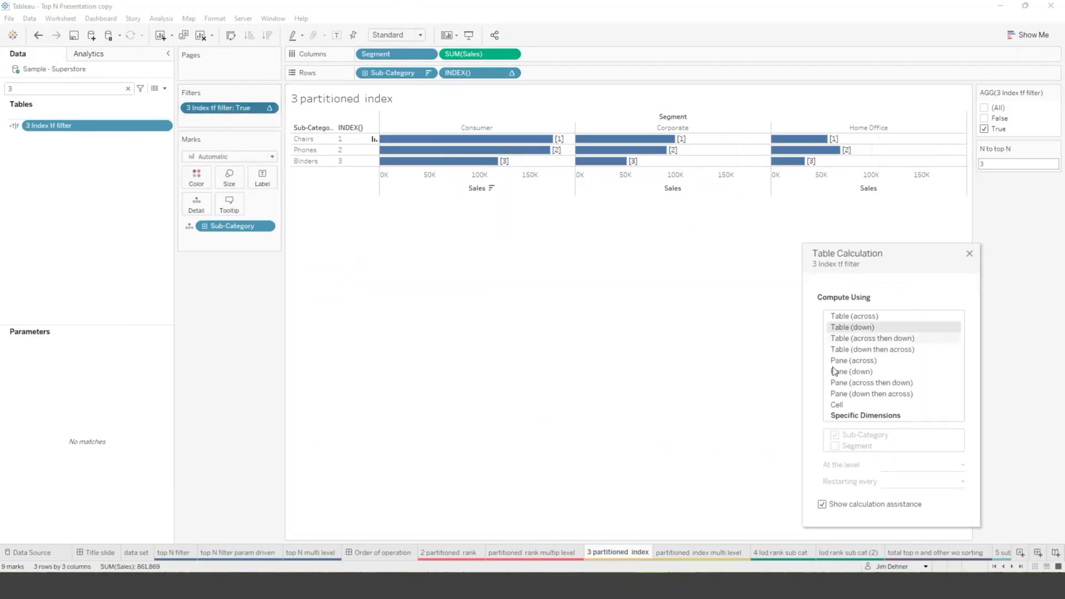
left_click(970, 255)
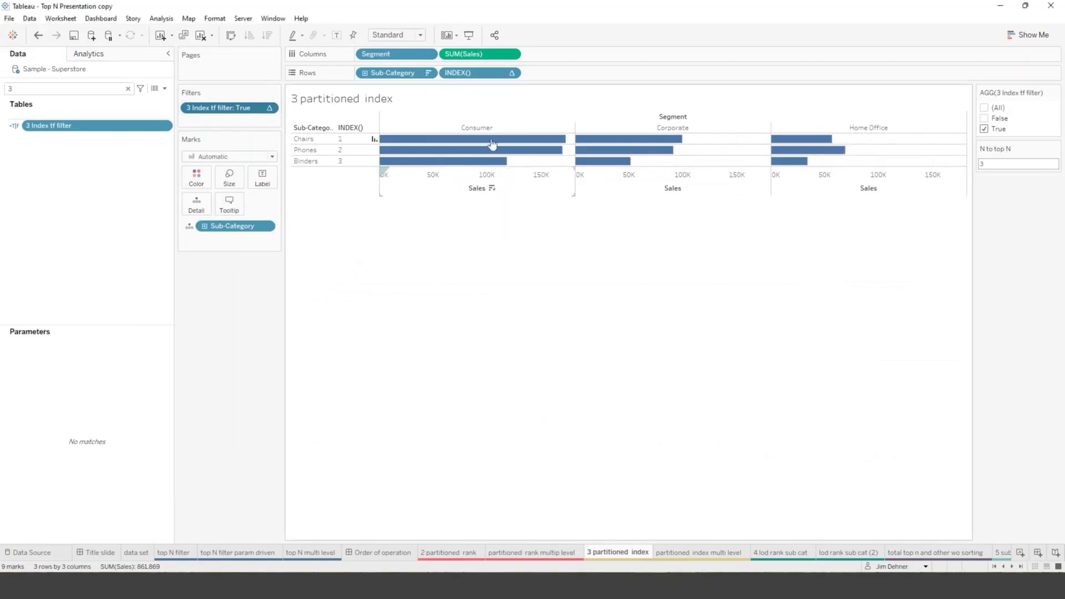
left_click(677, 550)
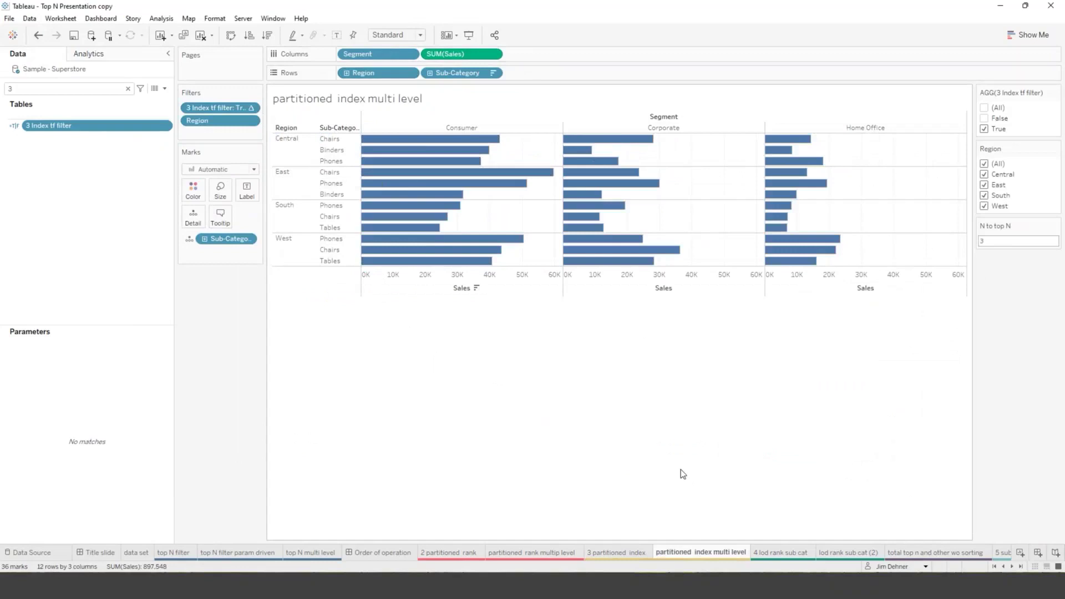
- On the 4 lod rank sub cat sheet, search the fields for "4"
left_click(771, 553)
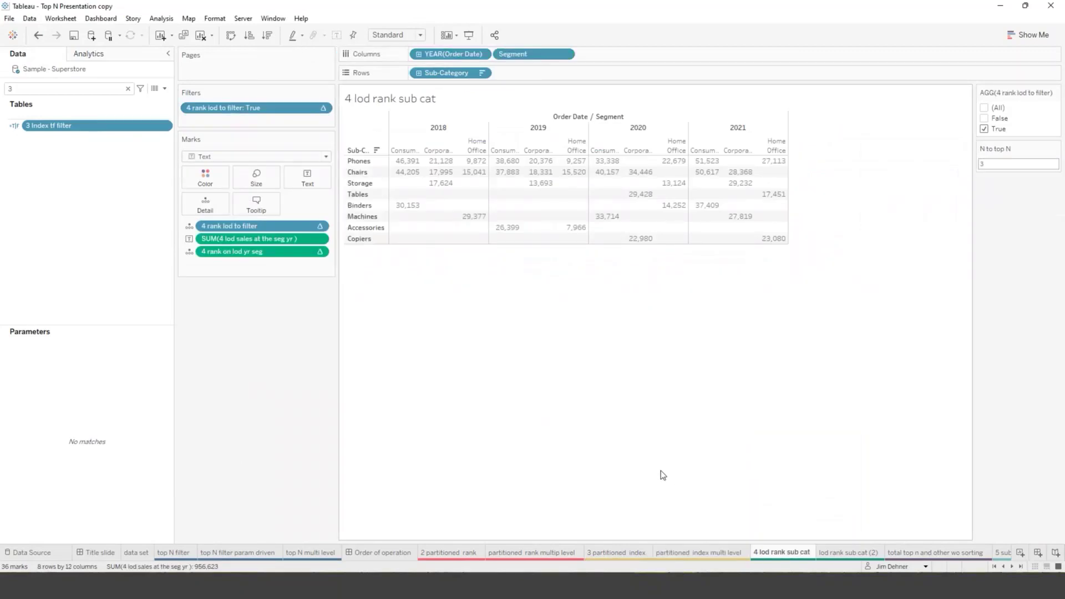
left_click(40, 93)
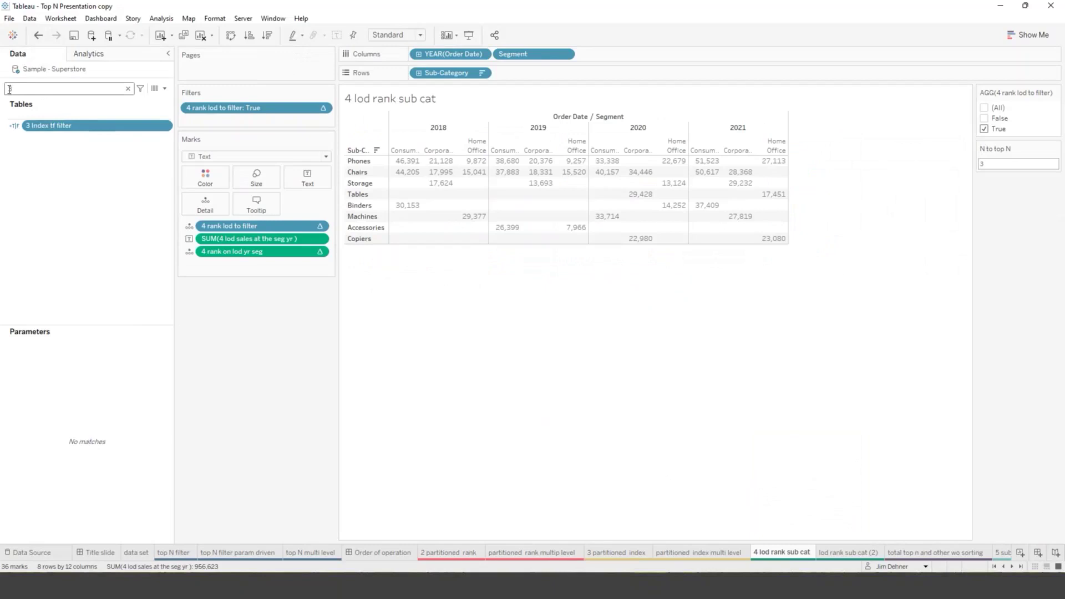
type("4")
key("BackSpace")
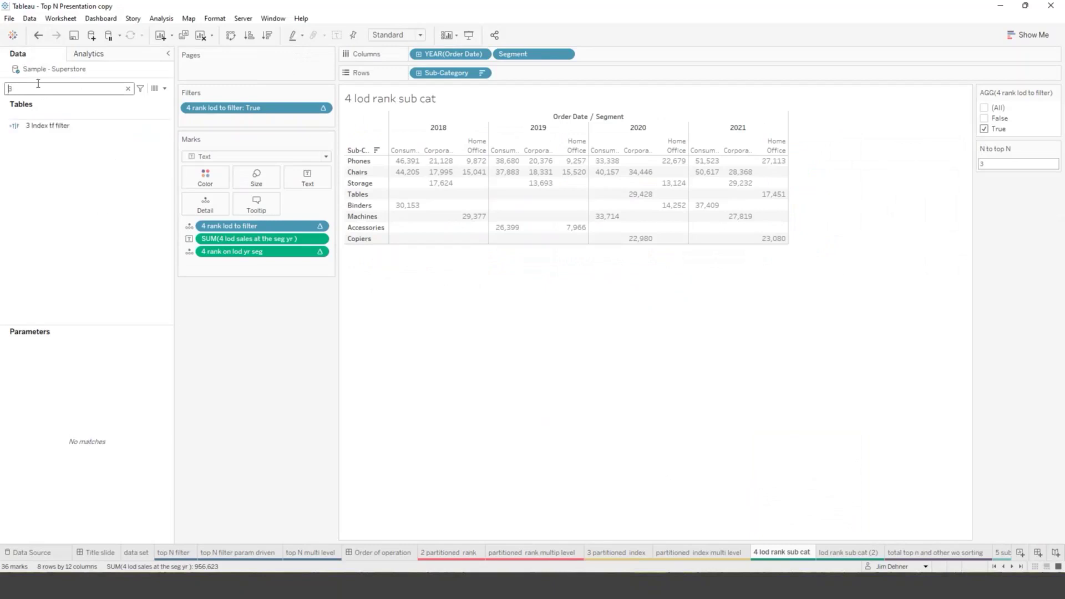
key("BackSpace")
type("4")
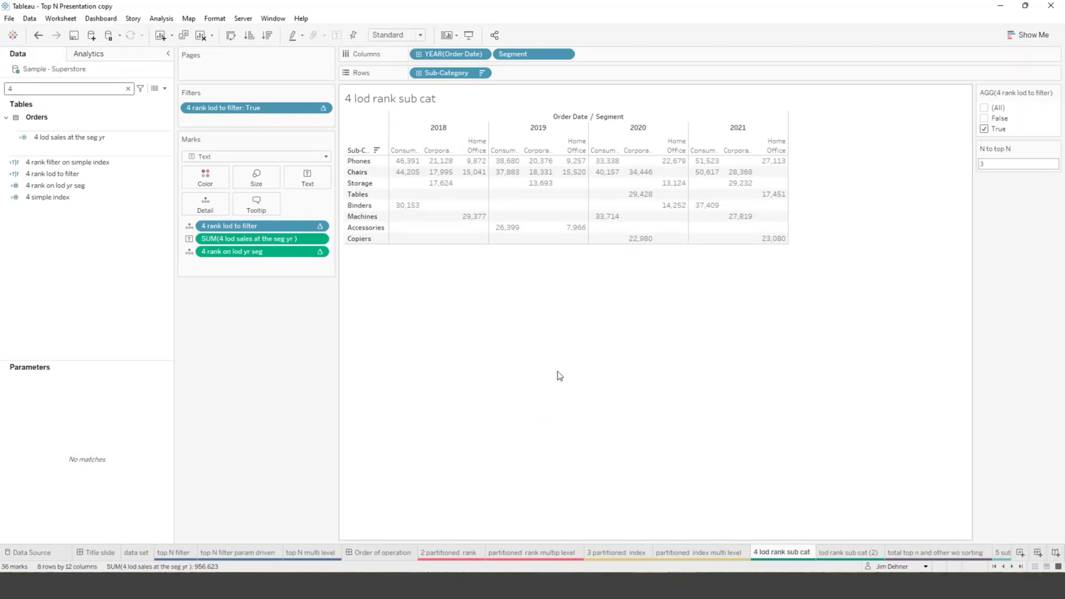
- On the lod rank sub cat (2) sheet, examine the formula of the 4 lod sales at the seg yr field
left_click(836, 552)
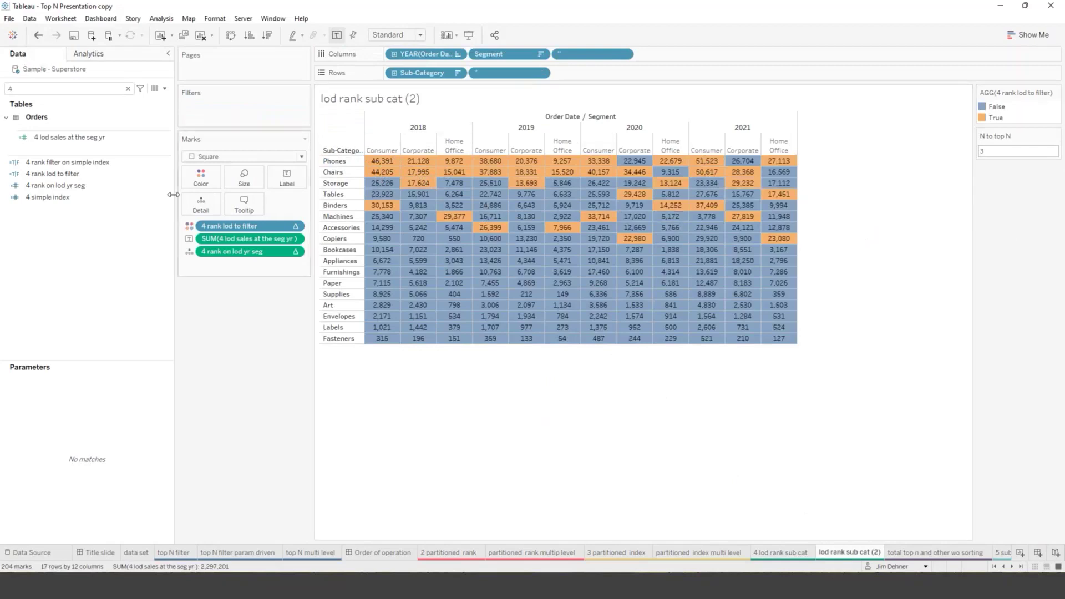
left_click(127, 188)
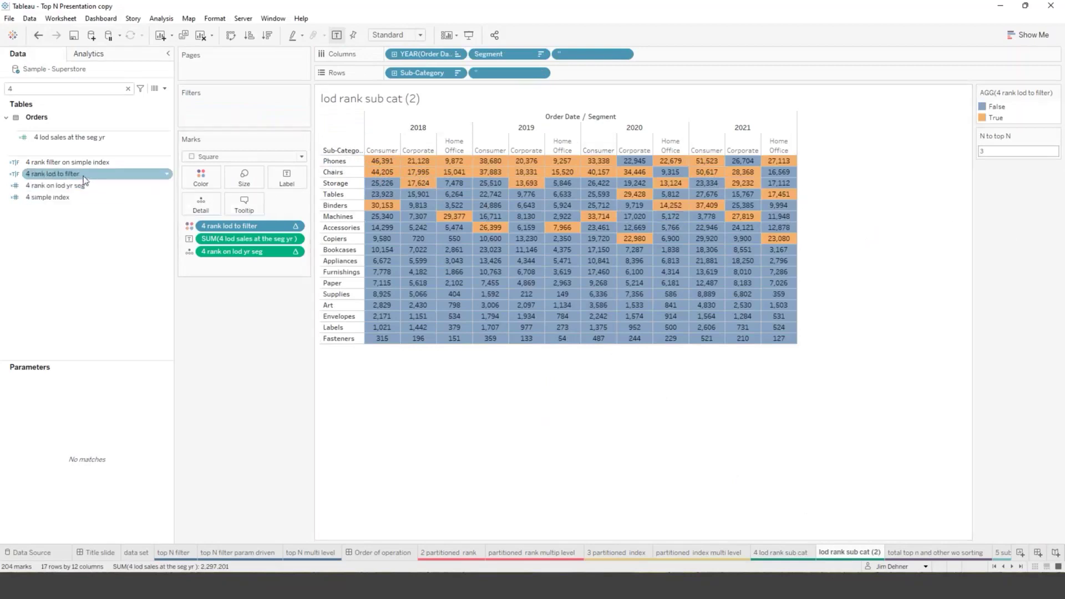
right_click(85, 142)
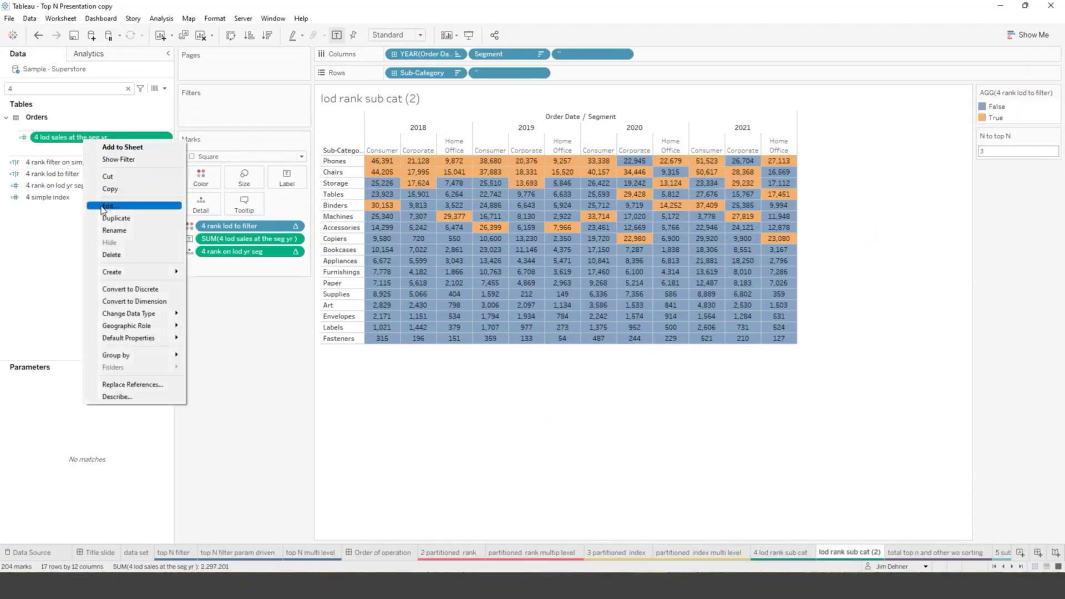
left_click(105, 206)
scroll(579, 368, "up", 3, "ctrl")
scroll(582, 380, "up", 2, "ctrl")
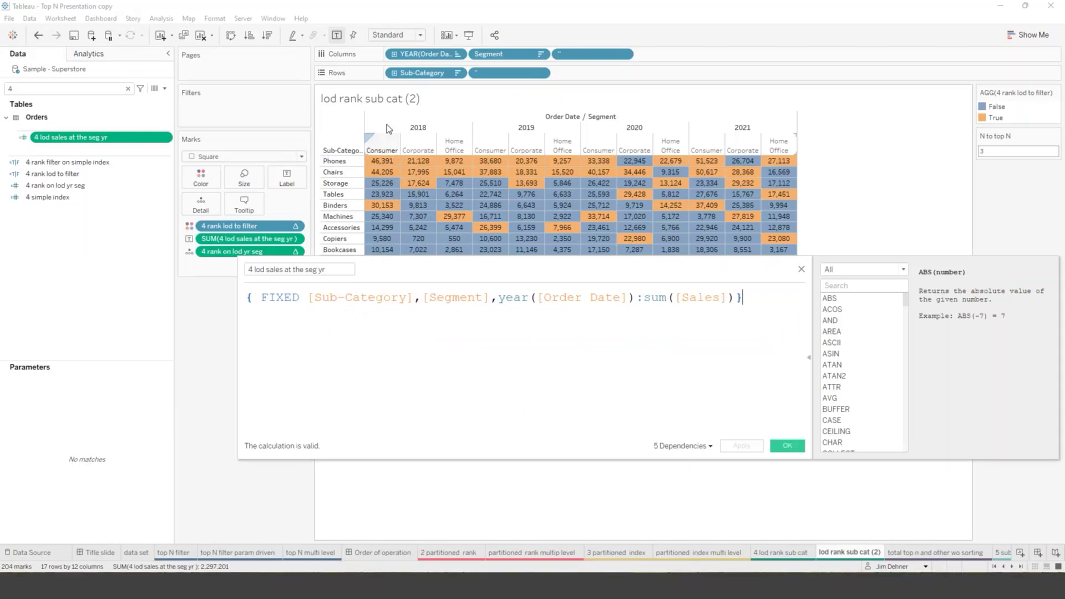
left_click(802, 270)
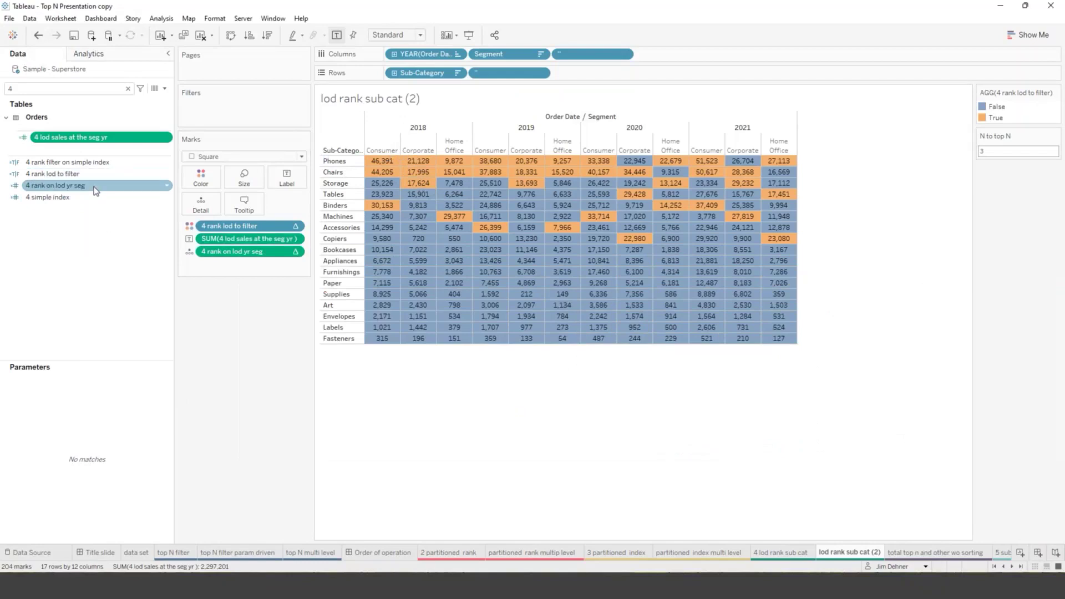
- Examine the formula of the 4 rank on lod yr seg calculated field
right_click(80, 187)
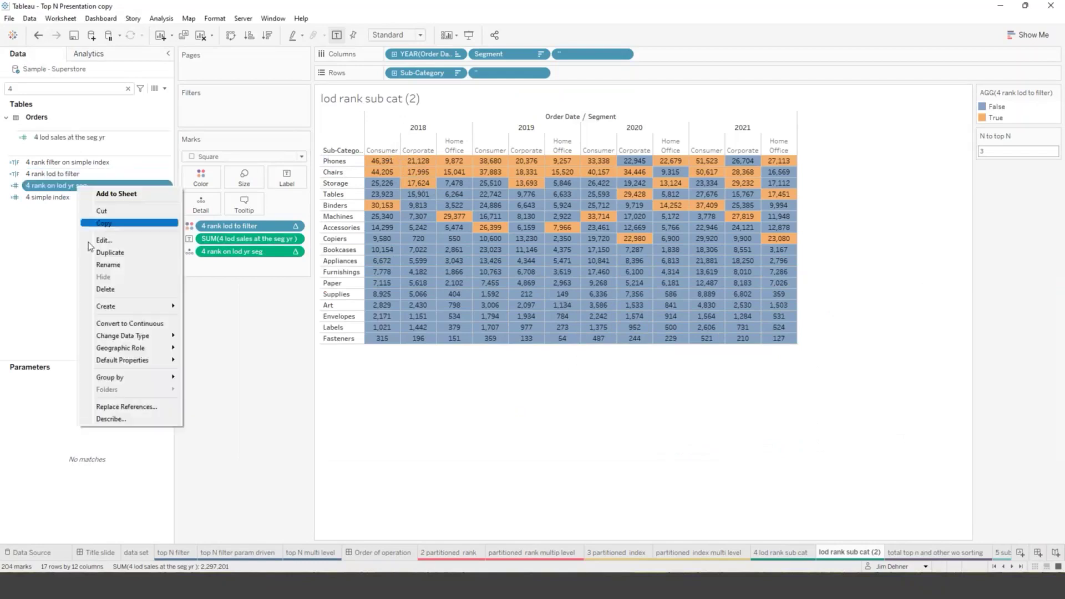
left_click(100, 240)
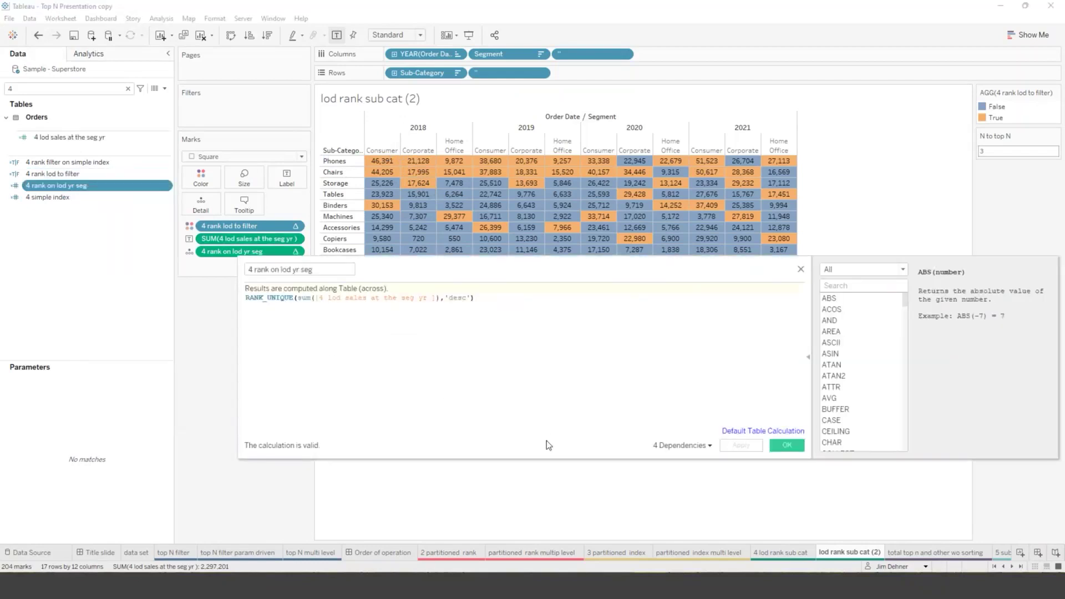
scroll(527, 367, "up", 2)
scroll(527, 386, "up", 1)
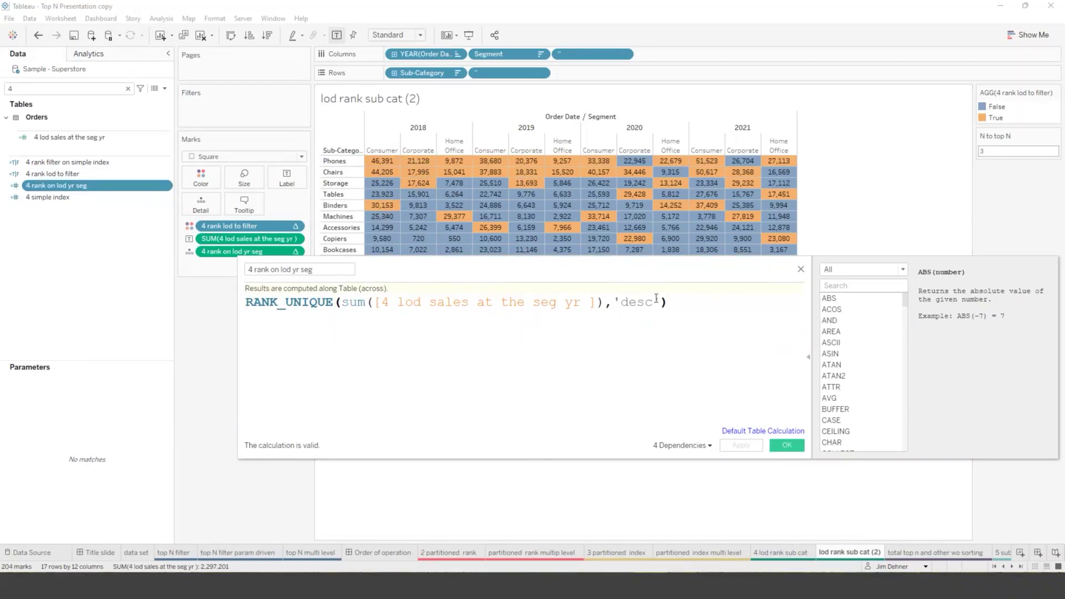
left_click(800, 270)
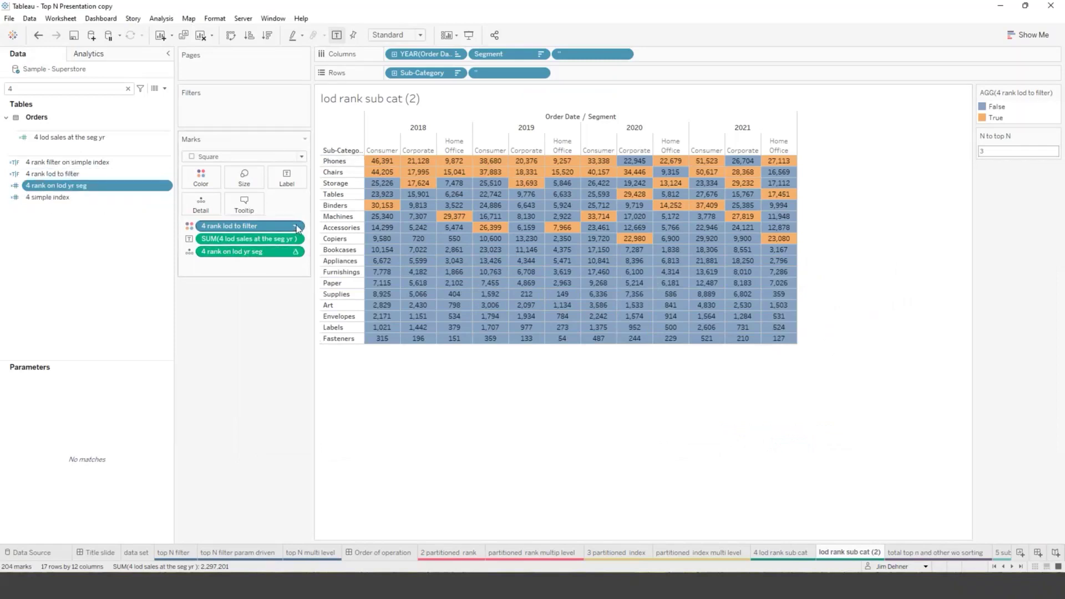
- Review how the table calculation of 4 rank on lod yr seg is computed on the lod rank sub cat (2) sheet
left_click(295, 252)
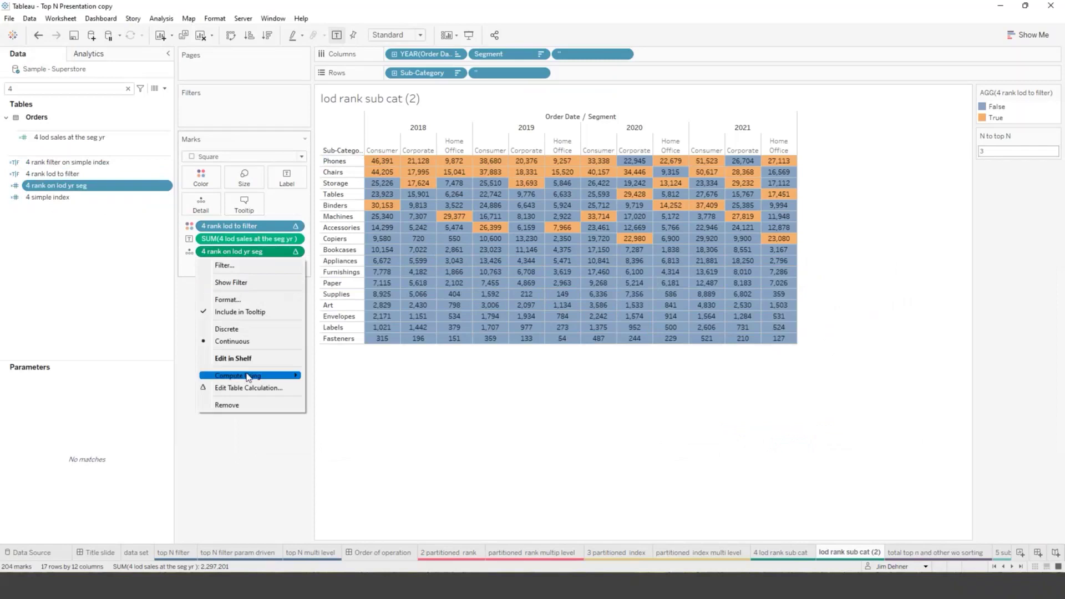
left_click(244, 388)
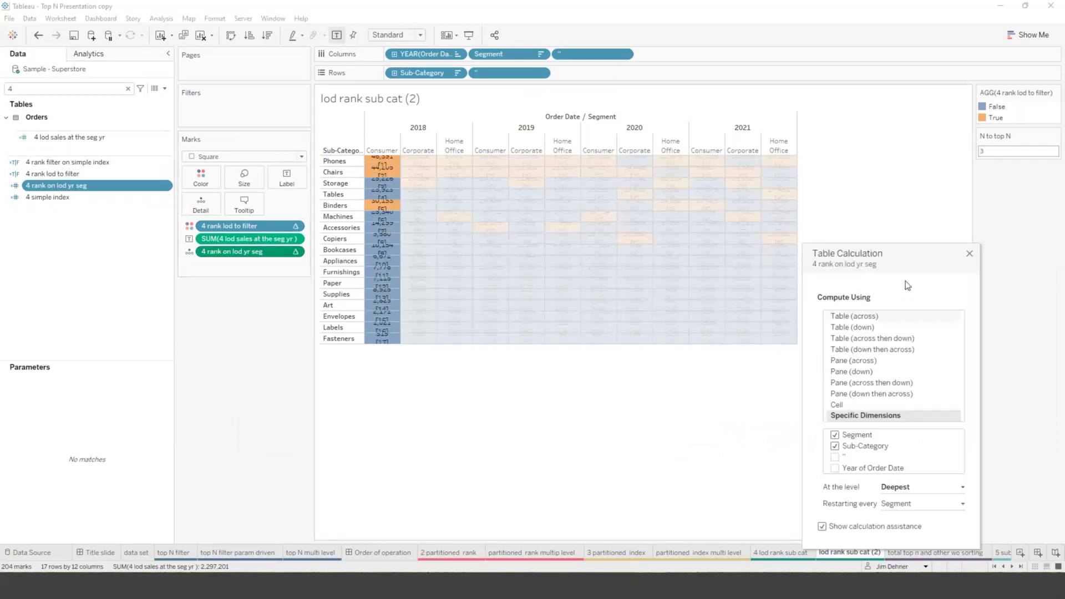
left_click_drag(890, 259, 961, 104)
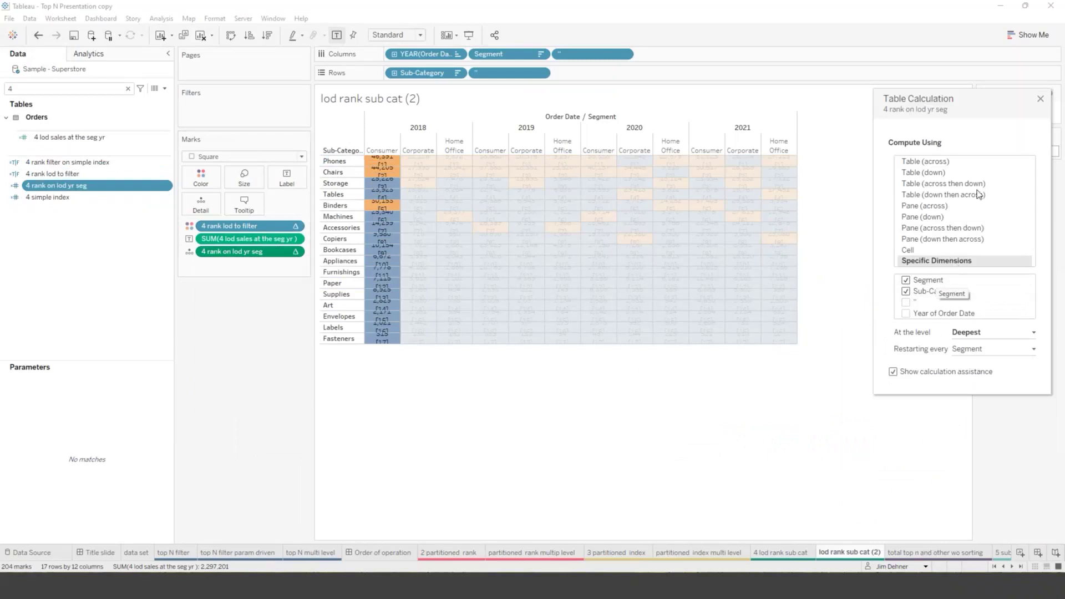
left_click(1041, 100)
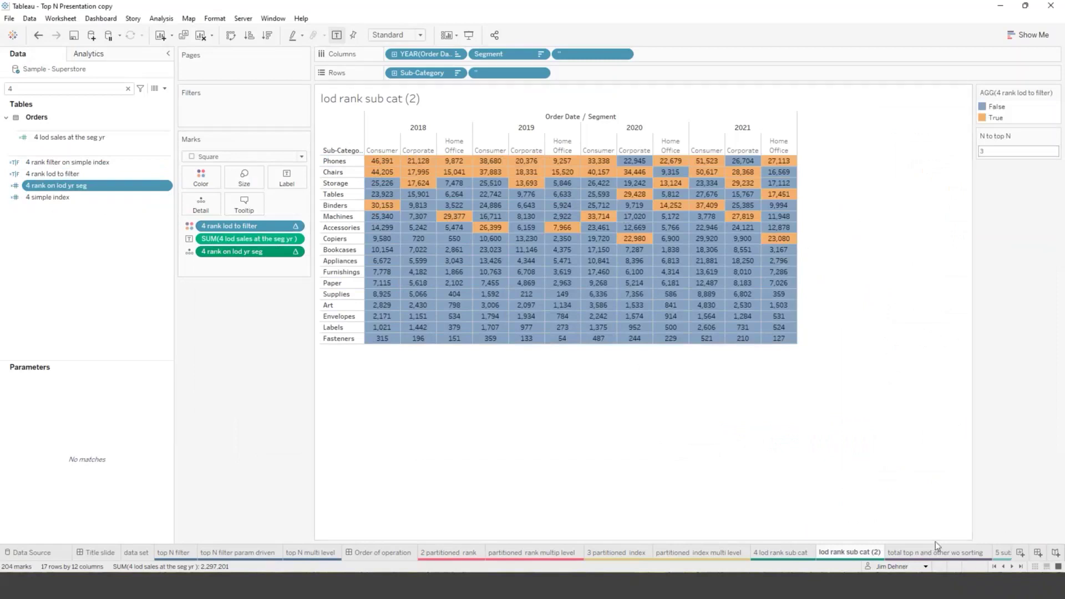
- Show the total top n and other wo sorting sheet and clear the field search
left_click(916, 552)
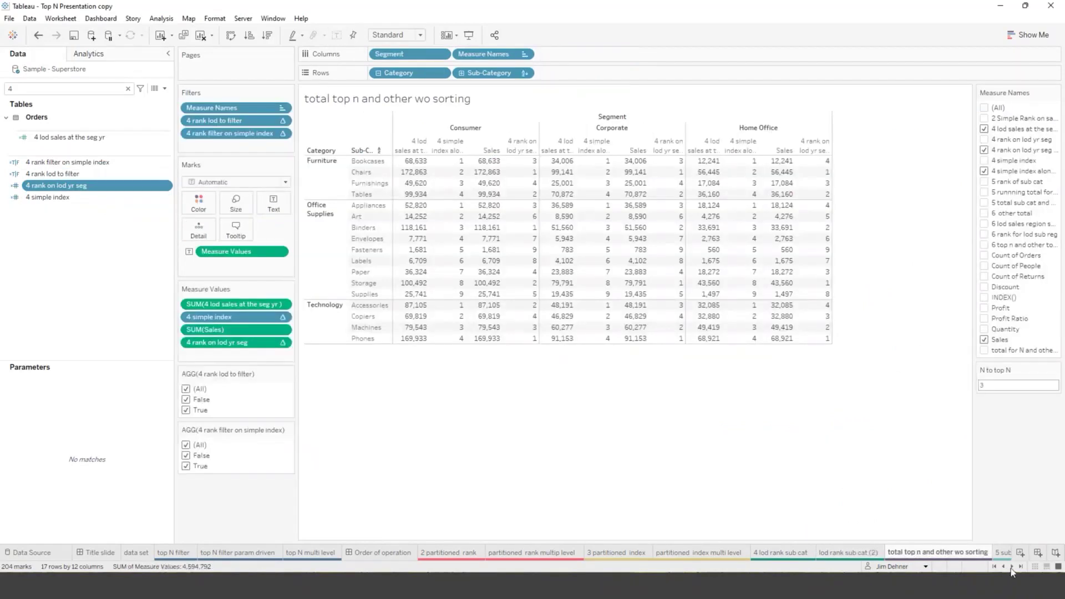
left_click(1012, 566)
left_click(1012, 566)
left_click(1012, 567)
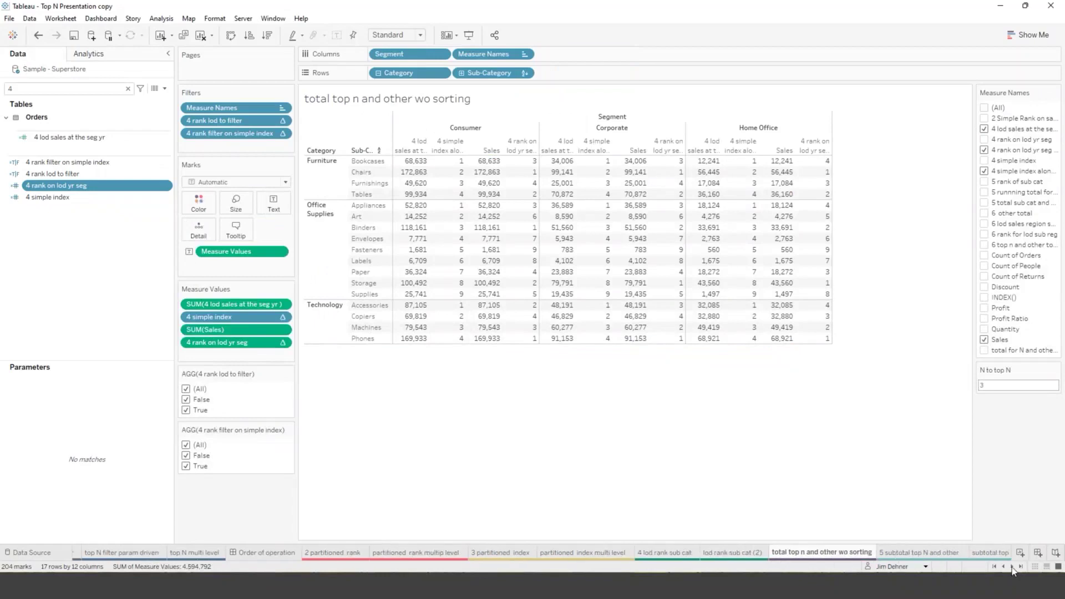
left_click(1012, 566)
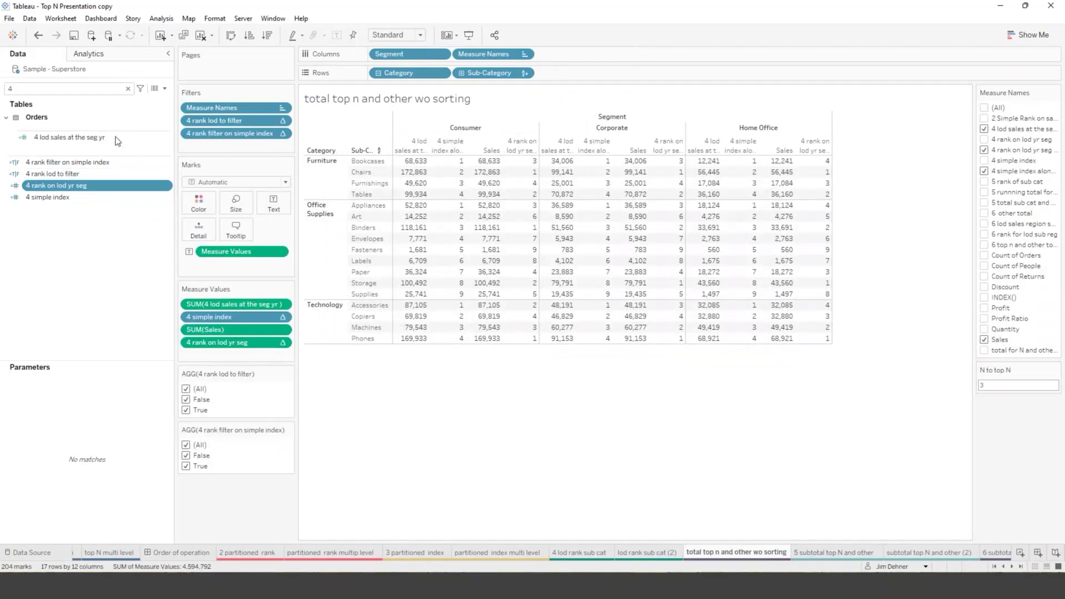
left_click(10, 88)
key("BackSpace")
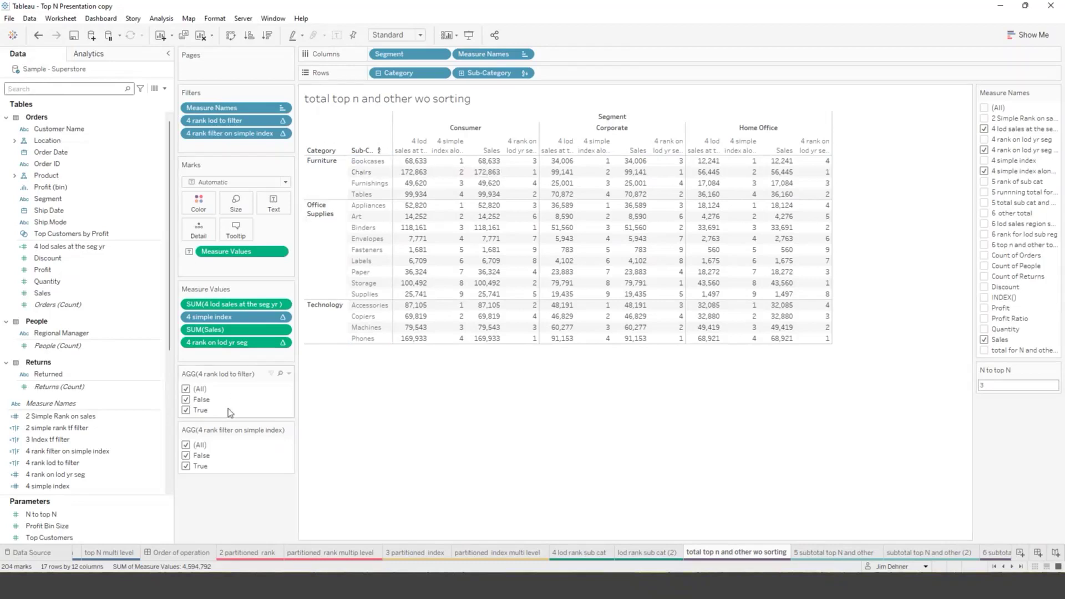
- Try excluding False from the 4 rank filter on simple index, restore it, and exclude False from the 4 rank lod to filter
left_click(186, 455)
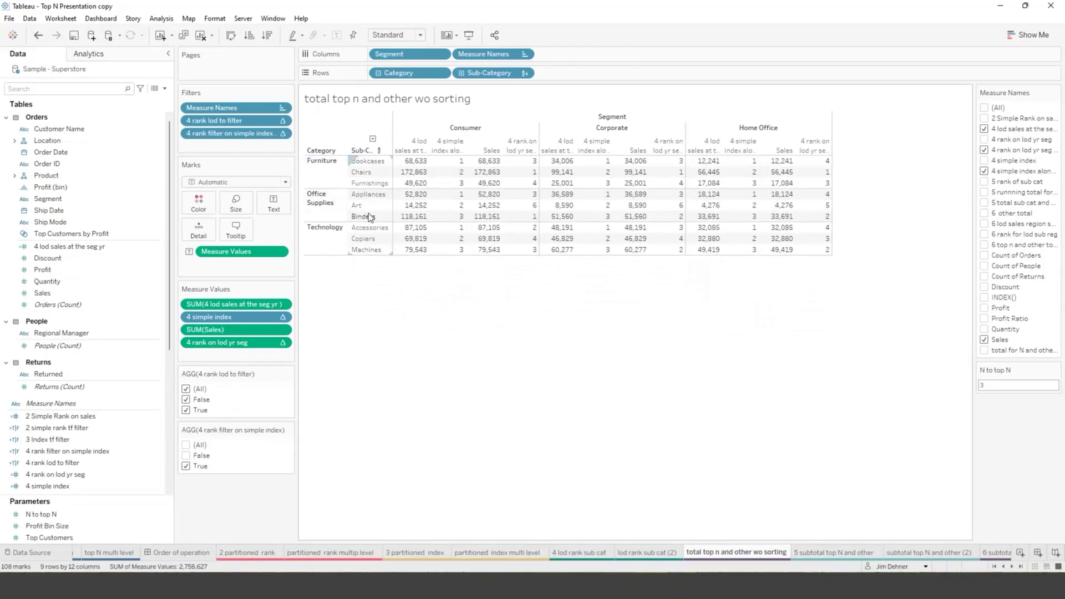
left_click(186, 455)
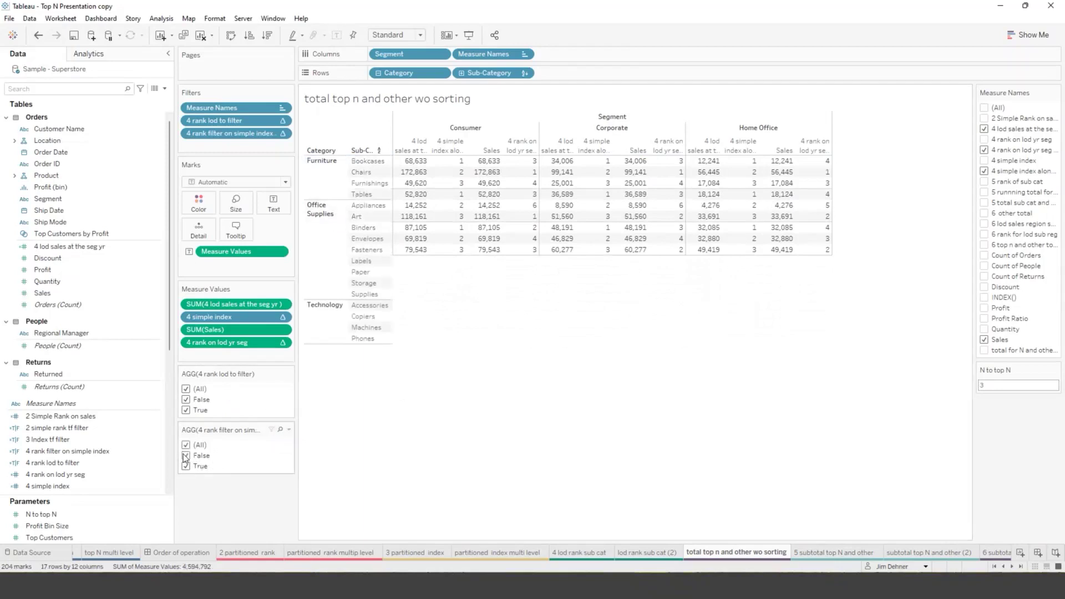
left_click(187, 400)
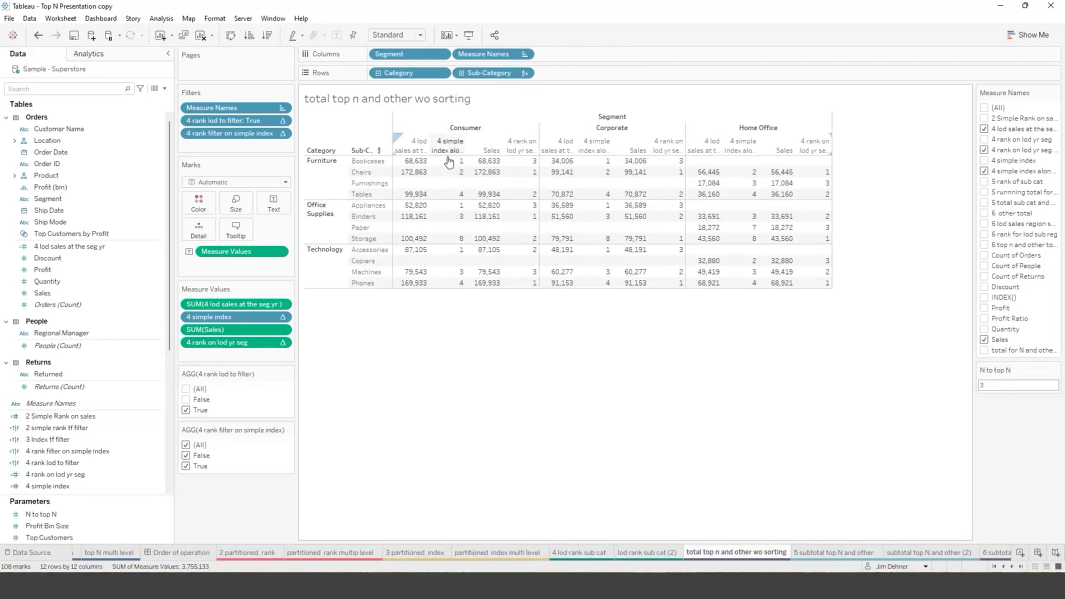
- On the 5 subtotal top N and other sheet, compare the table with and without Hide values, leaving Hide included in the show hide filter
left_click(811, 553)
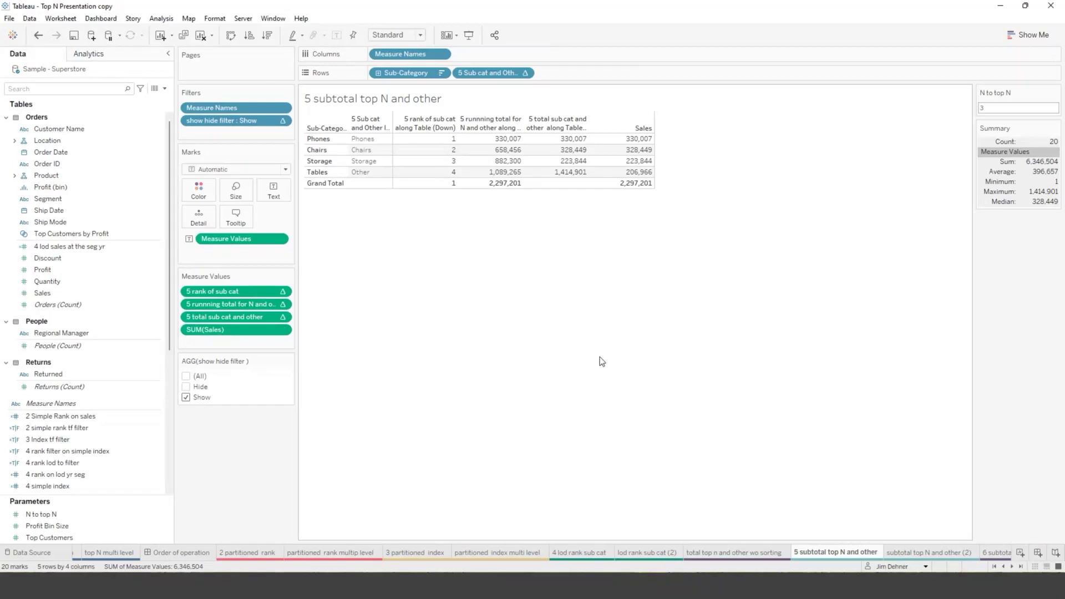
left_click(187, 387)
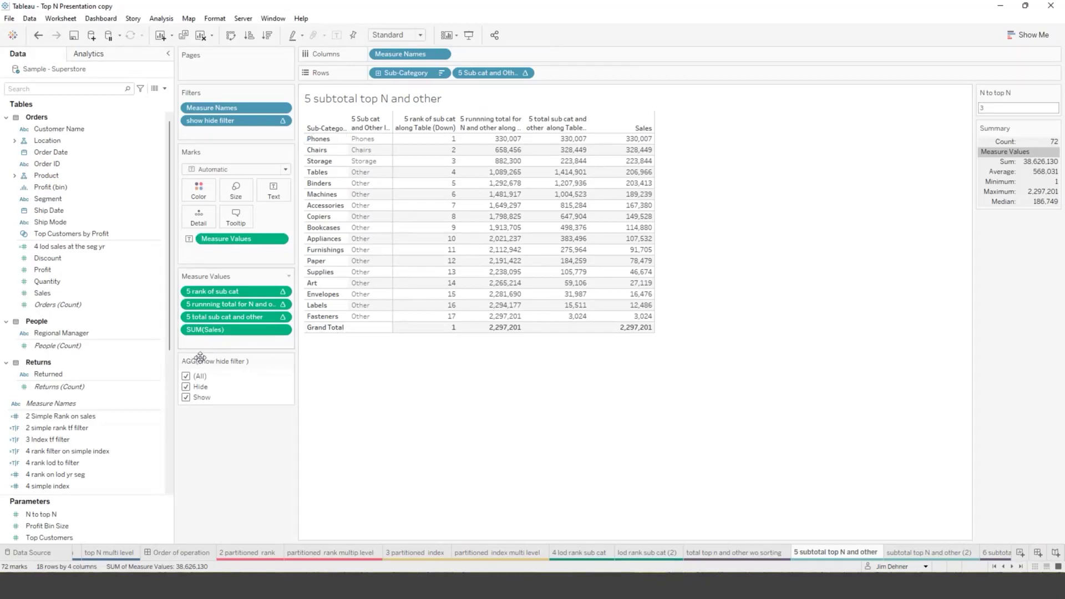
left_click(187, 387)
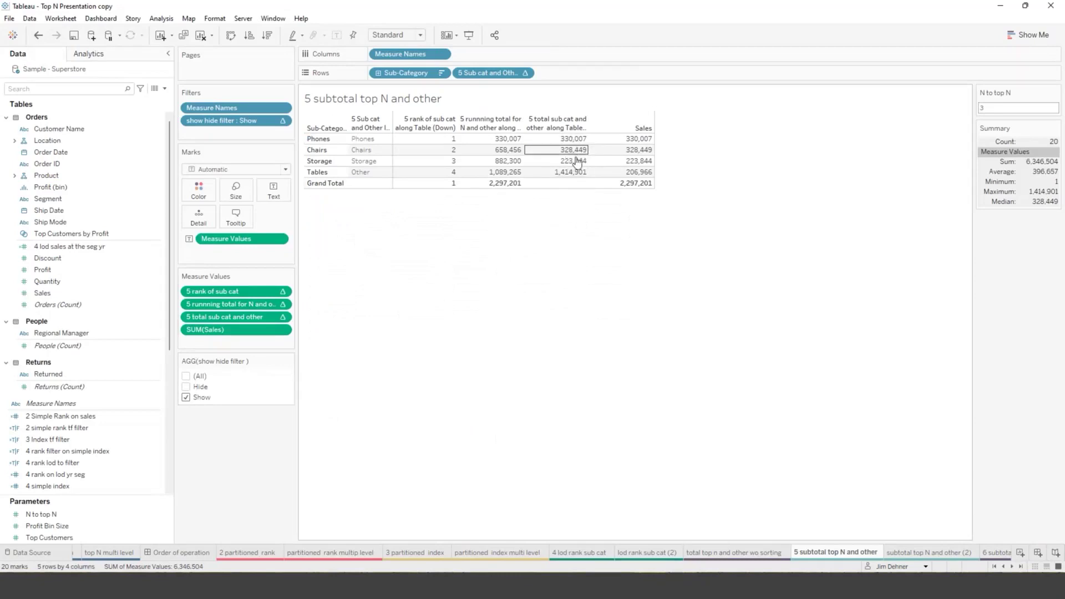
left_click(187, 387)
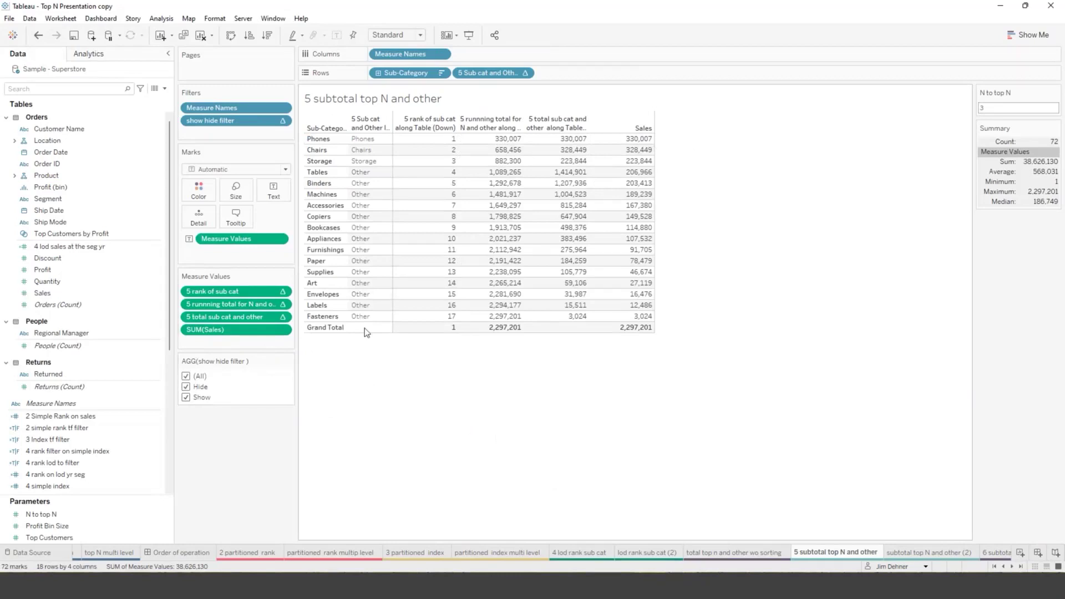
- Search the fields for "5" and review the formula of the 5 rank of sub cat calculation
left_click(61, 333)
left_click(13, 88)
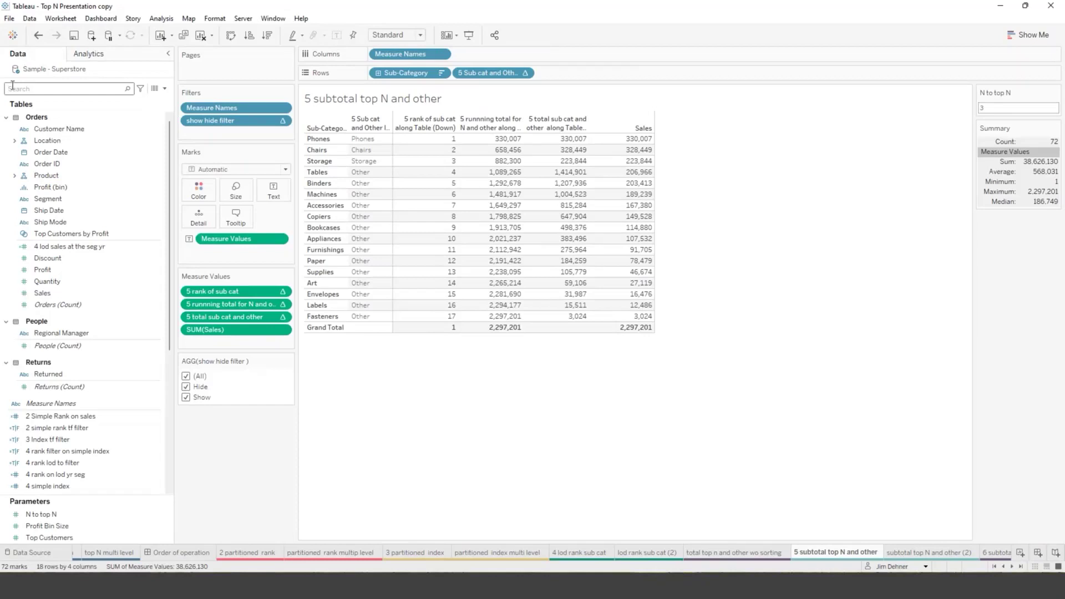
type("5")
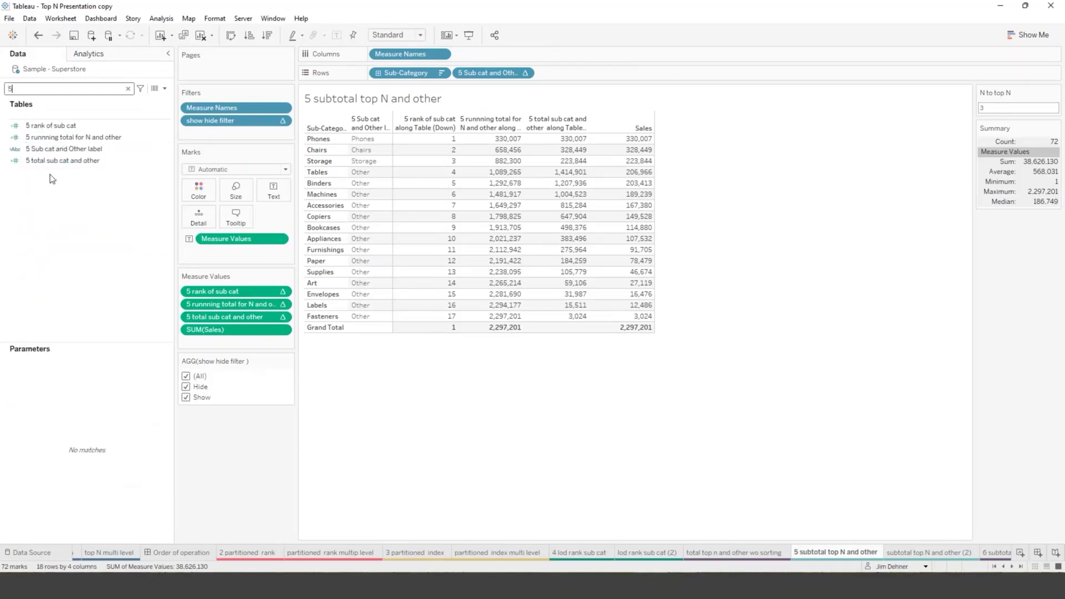
right_click(43, 128)
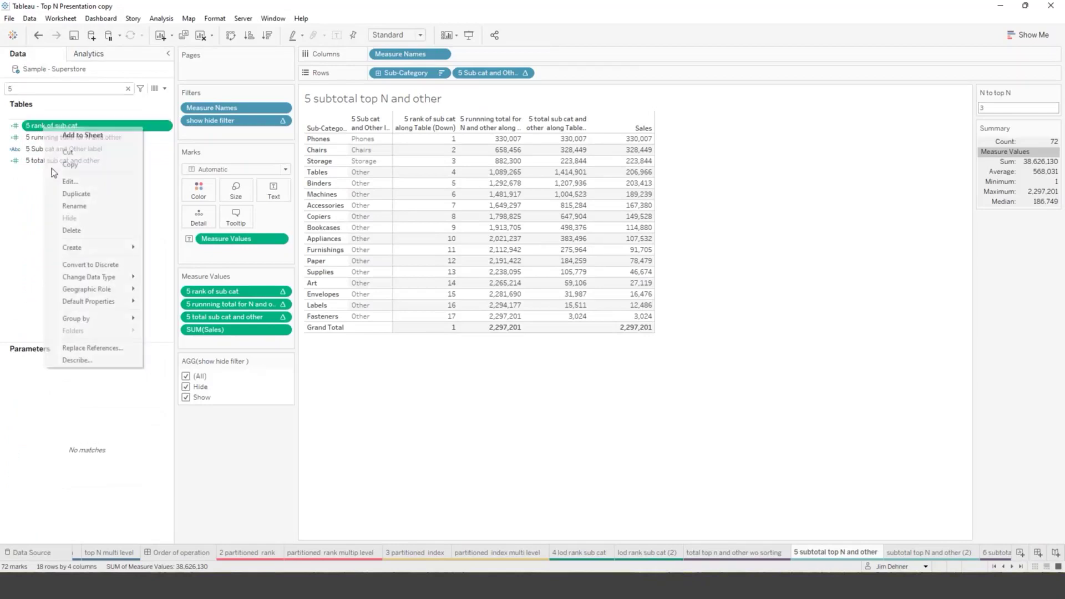
left_click(66, 184)
left_click(507, 394)
scroll(505, 382, "up", 4)
scroll(504, 374, "up", 2)
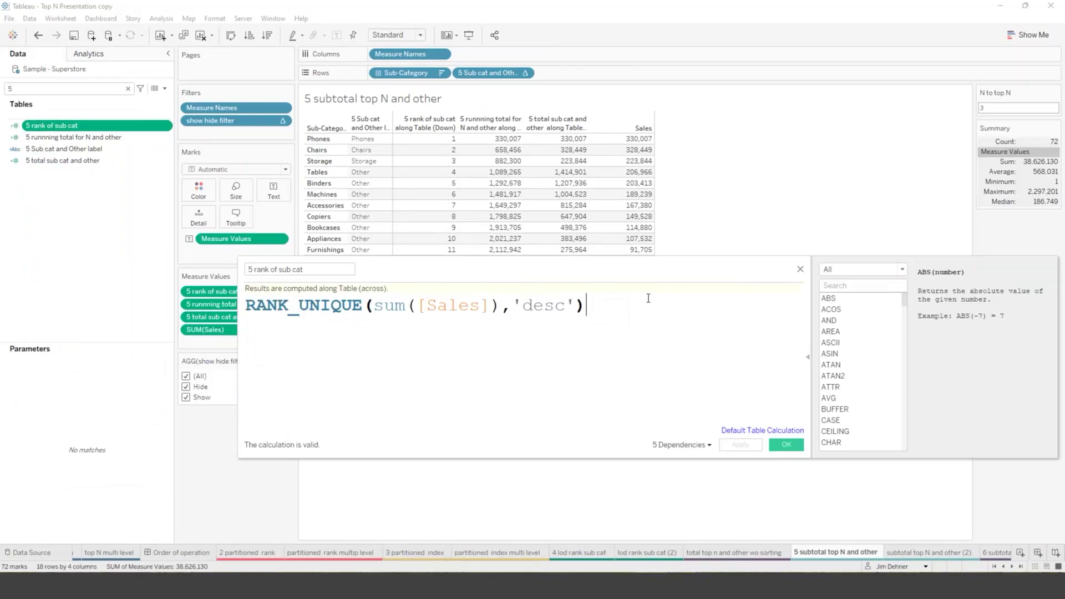
left_click(801, 269)
- Review the formula of the 5 runnning total for N and other calculation
left_click(58, 139)
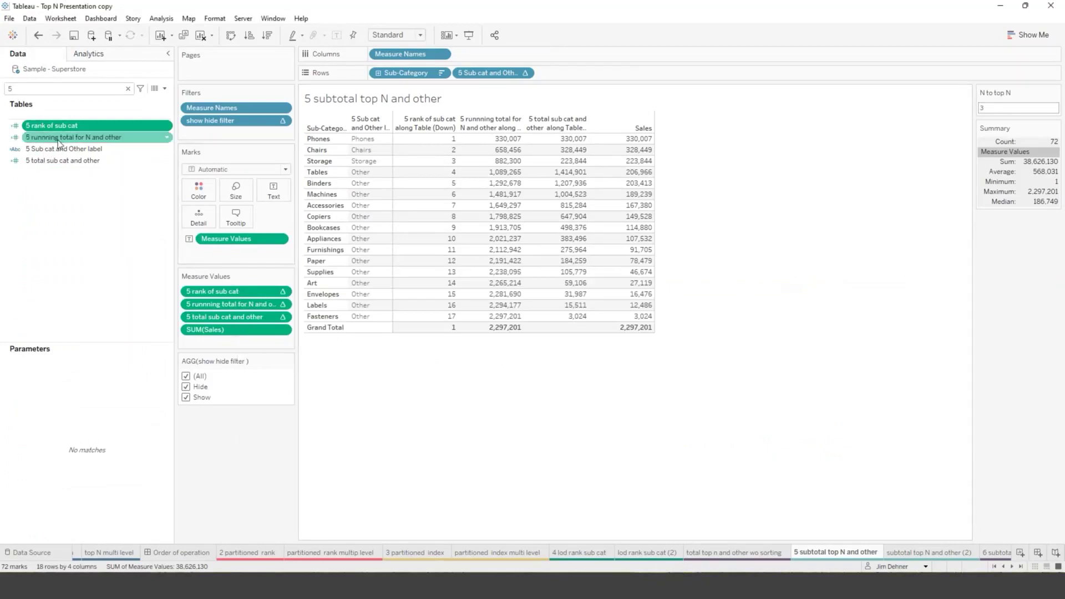
right_click(58, 138)
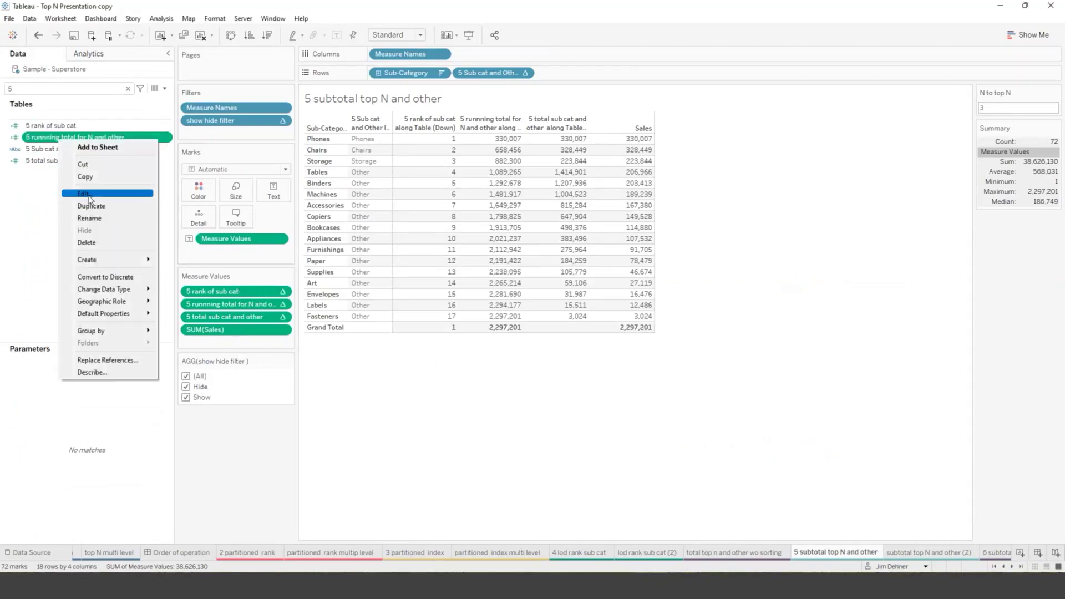
left_click(90, 194)
scroll(427, 406, "up", 5)
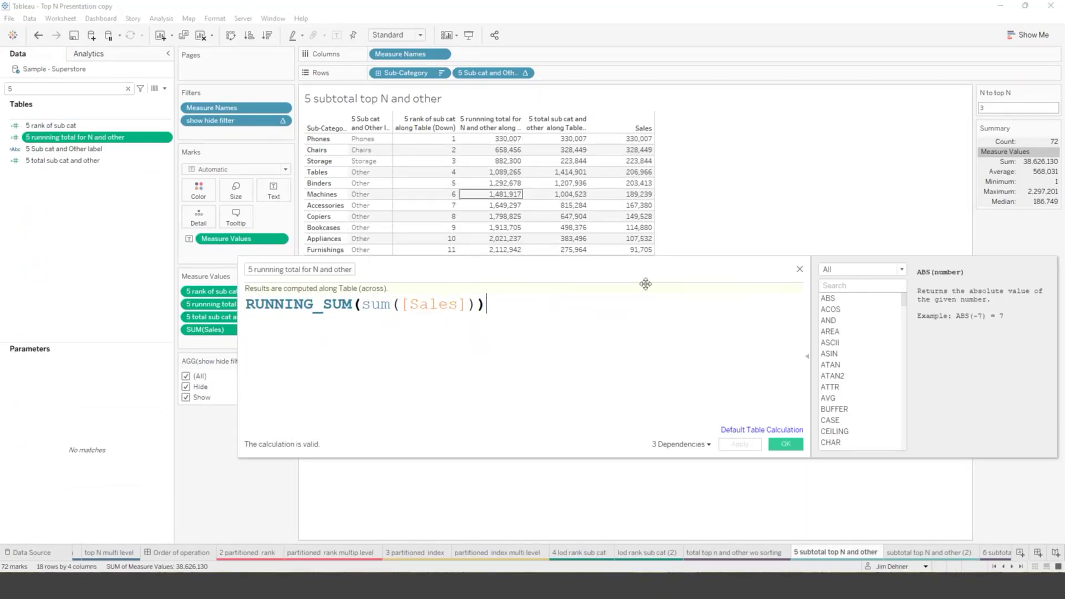
left_click(800, 270)
- Review the 5 Sub cat and Other label formula with its then clause on a new line, and close it without applying
right_click(40, 150)
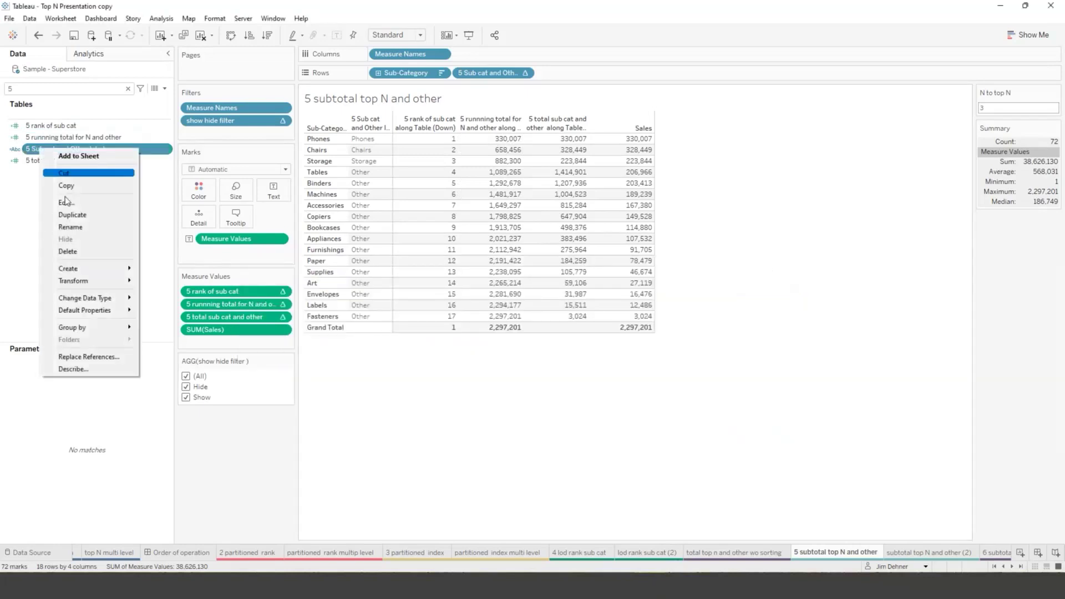
left_click(53, 204)
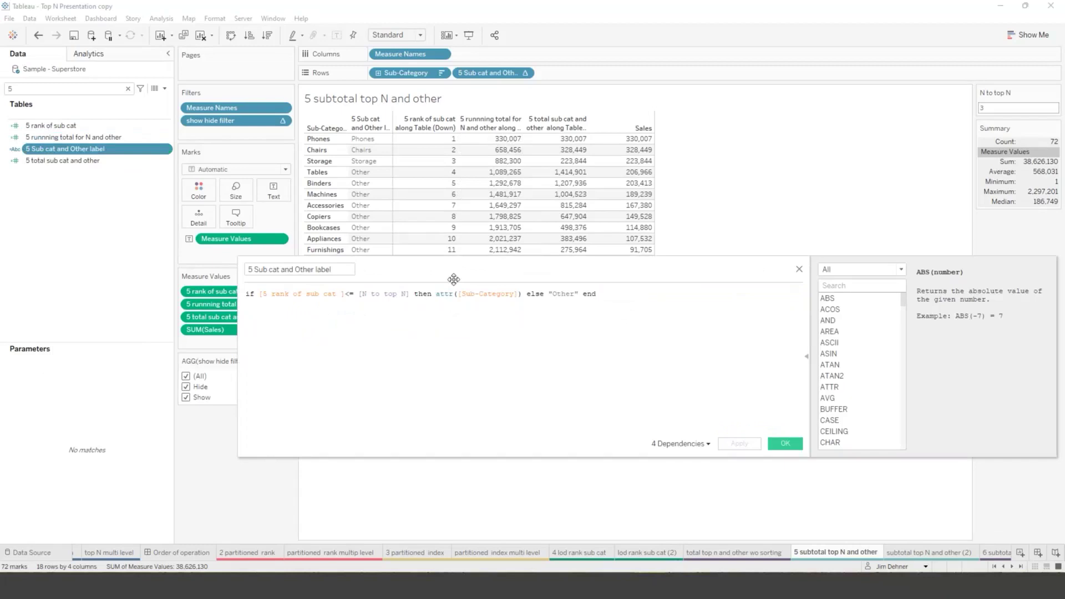
left_click_drag(438, 269, 470, 315)
scroll(496, 443, "up", 3)
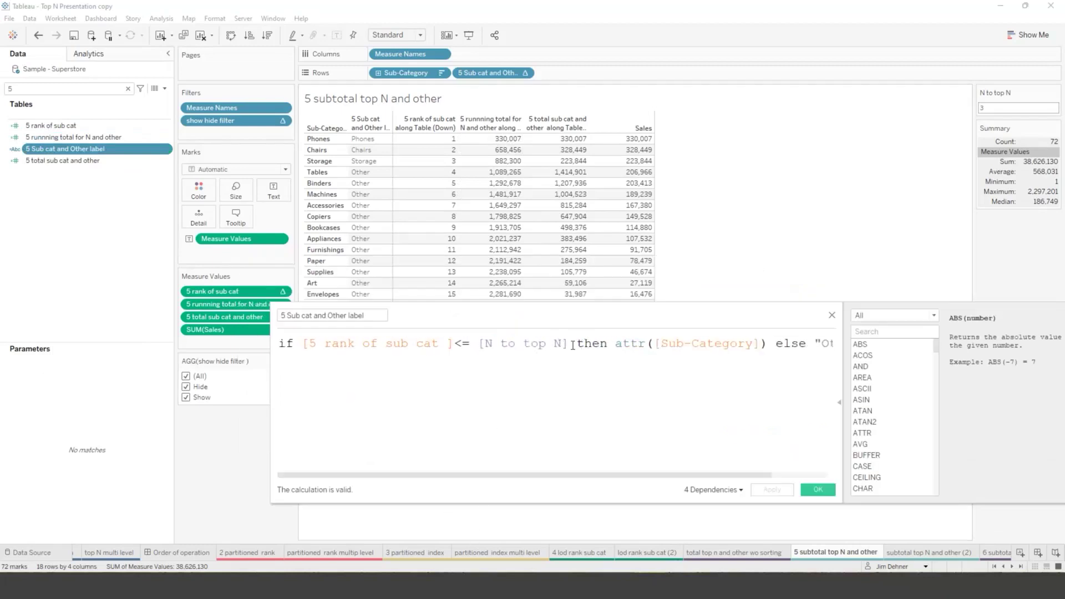
key("Return")
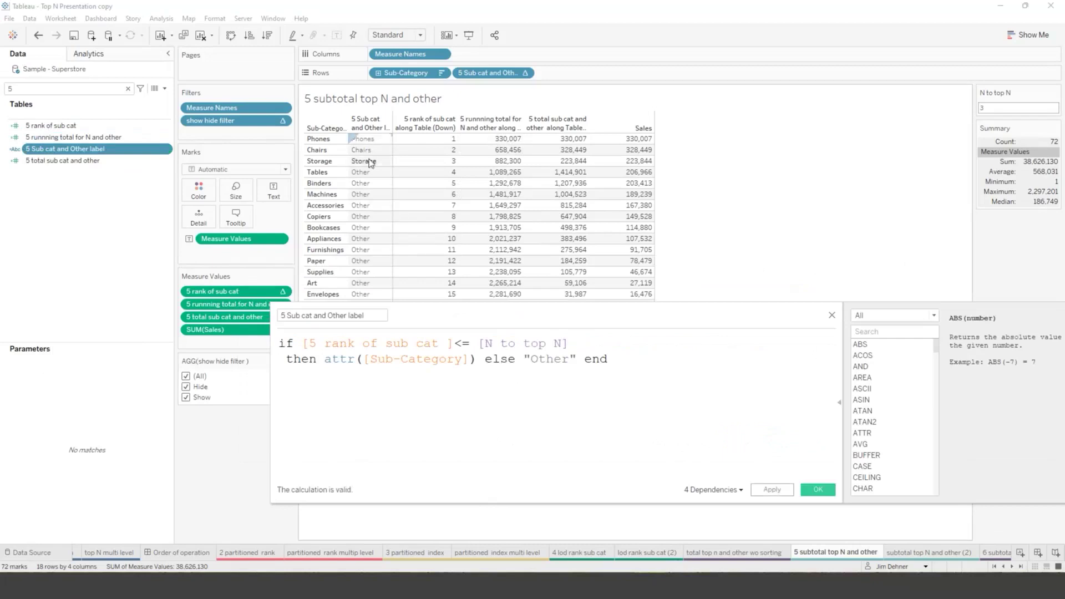
left_click(832, 316)
- Examine the lookup and window_sum branches in the 5 total sub cat and other formula, and close the editor unchanged
left_click(72, 161)
right_click(72, 161)
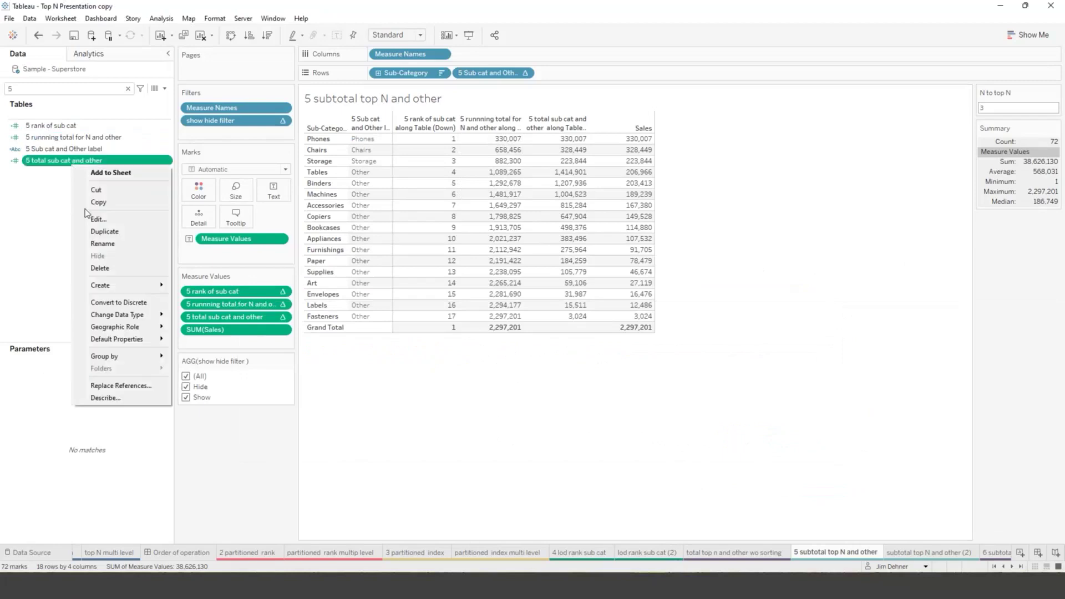
left_click(93, 220)
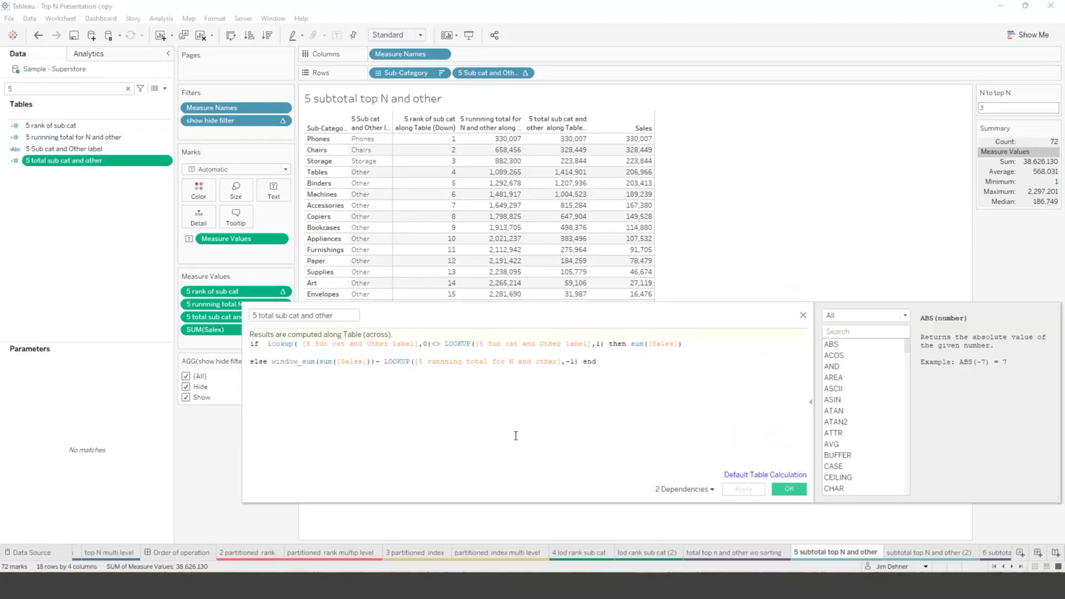
scroll(505, 443, "up", 1, "ctrl")
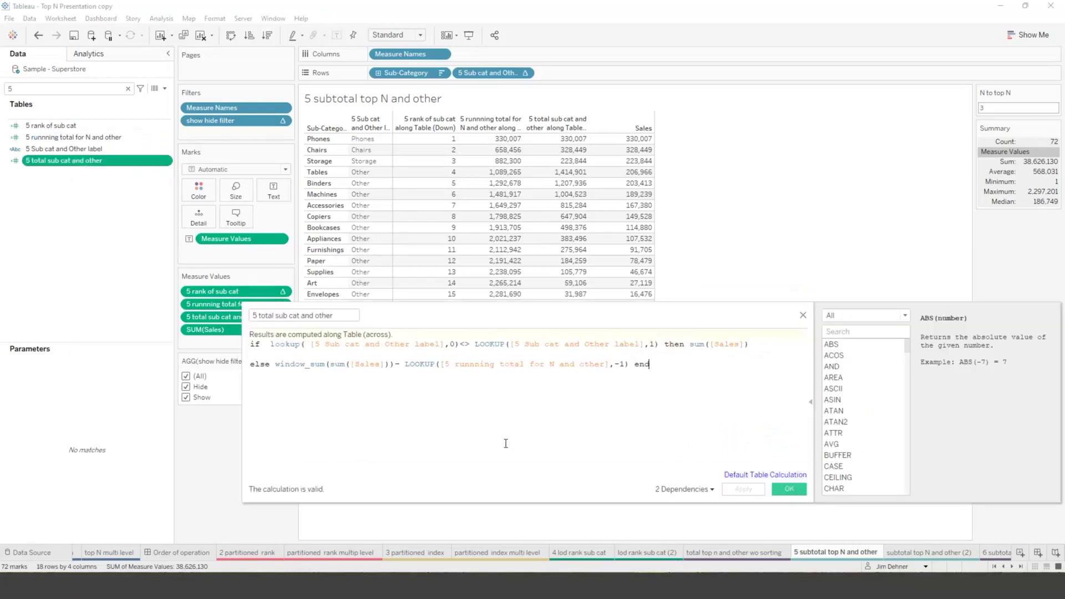
scroll(405, 444, "up", 1, "ctrl")
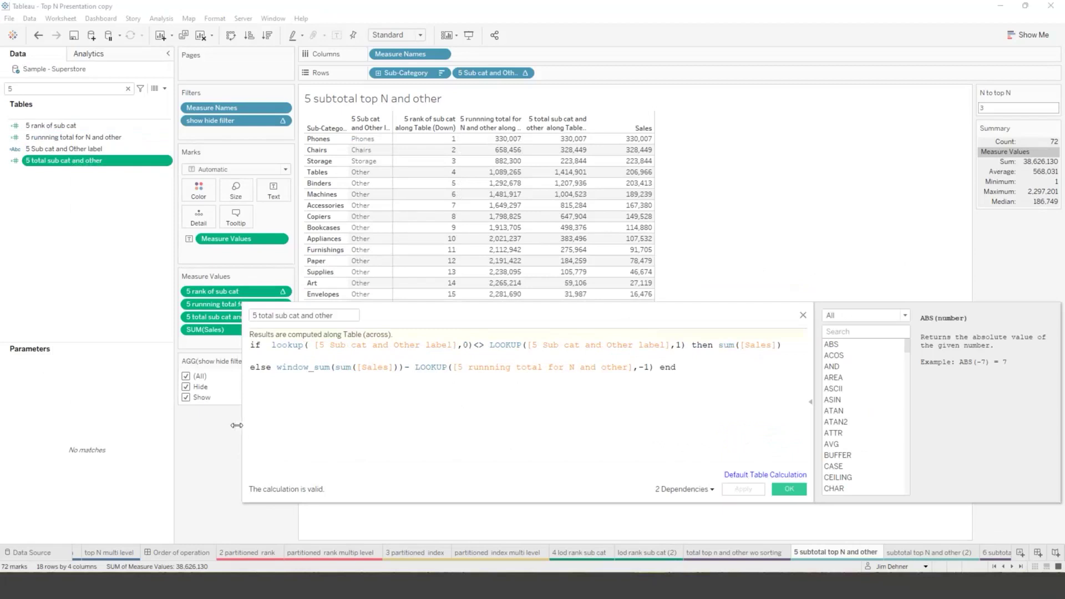
left_click_drag(243, 425, 148, 426)
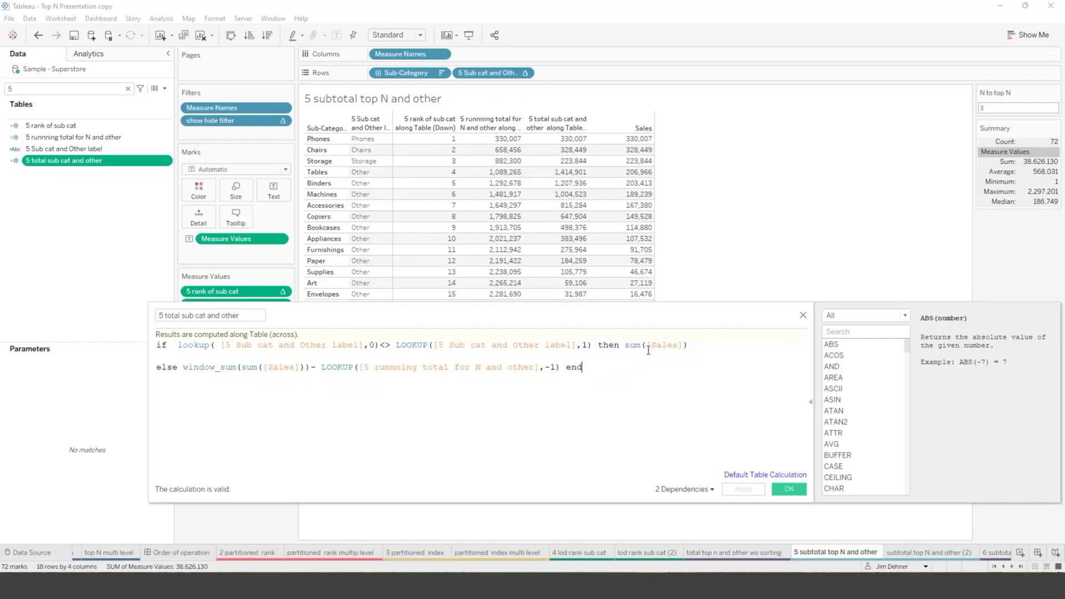
left_click_drag(647, 345, 699, 345)
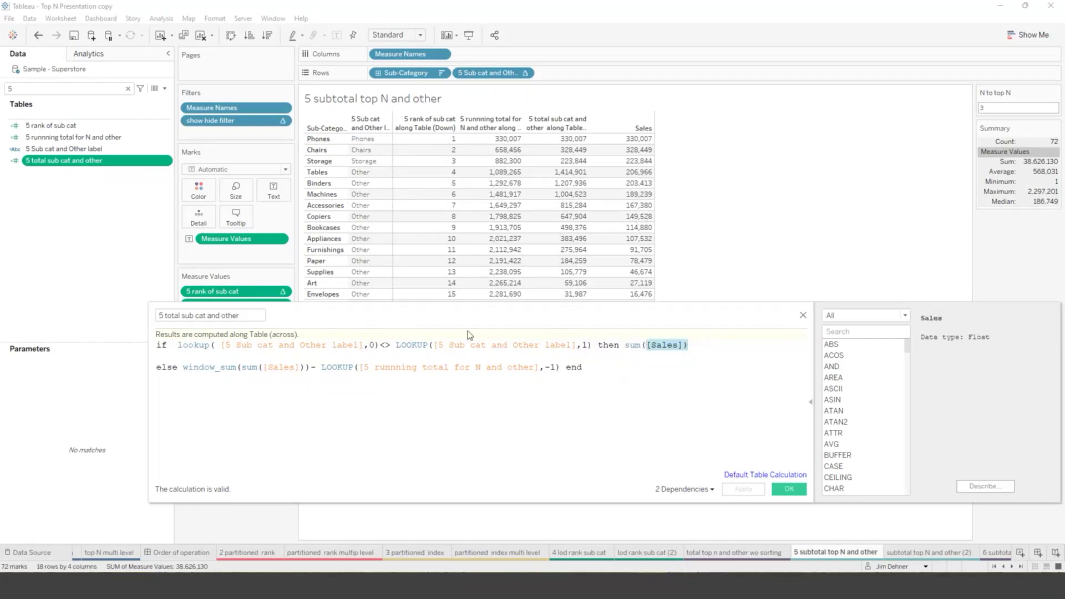
left_click(184, 370)
key("shift+End")
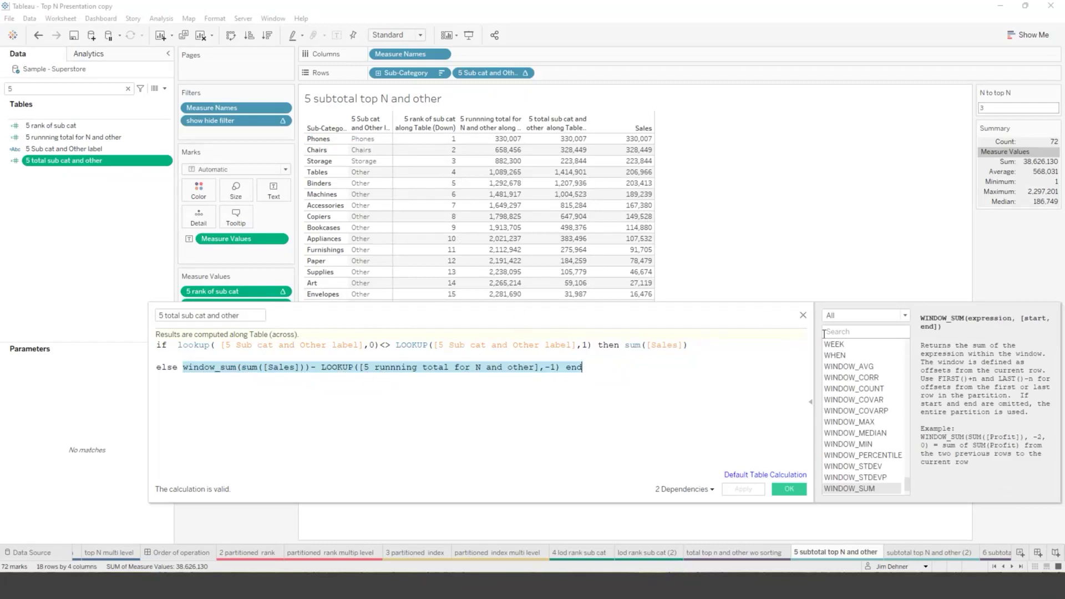
left_click(803, 316)
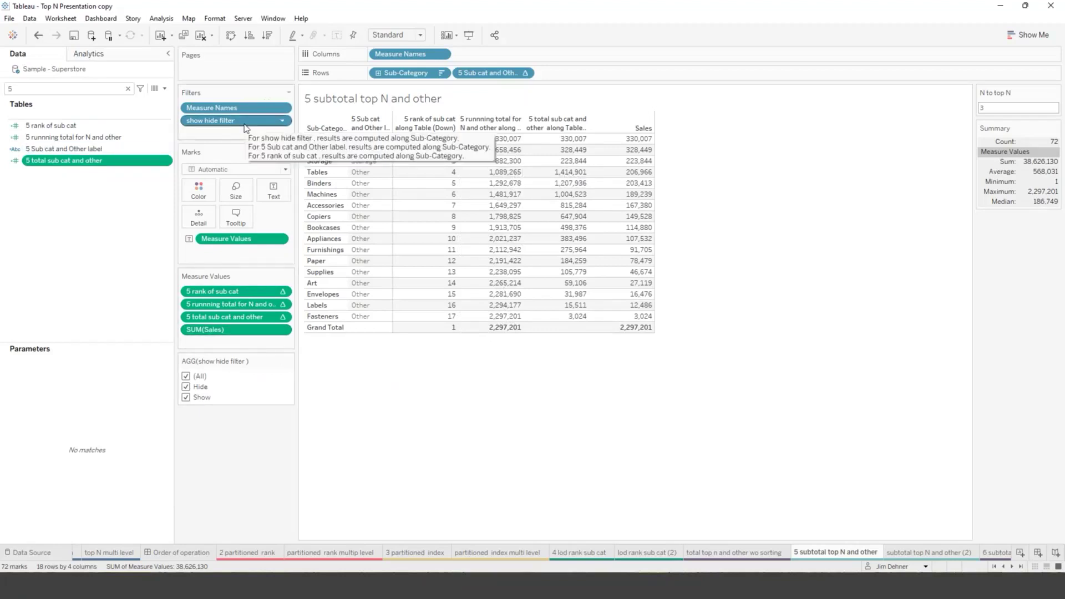
- Review the table calculation settings of the show hide filter
right_click(263, 124)
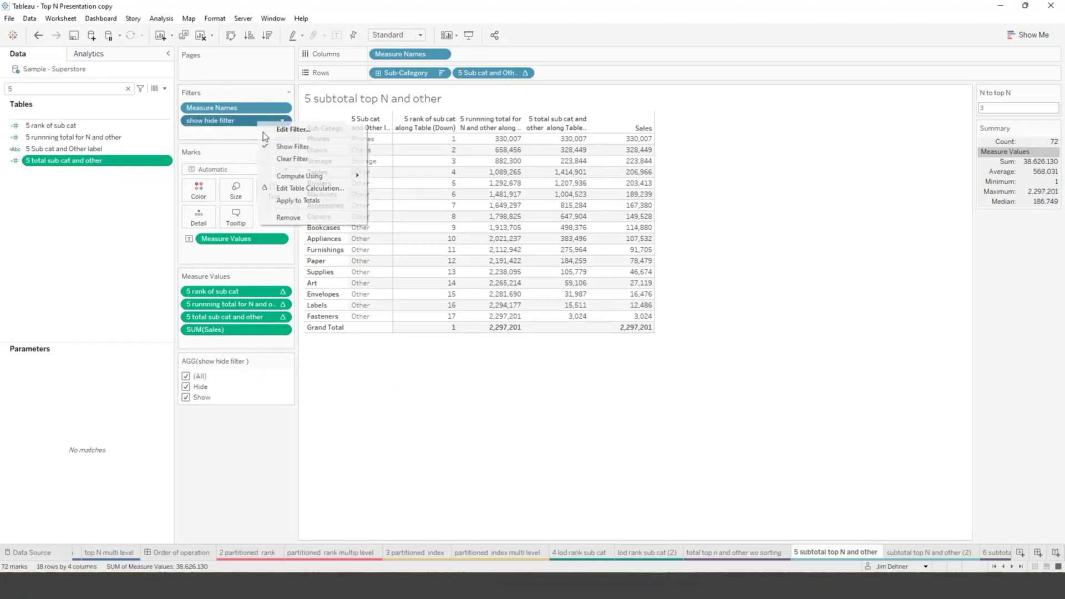
mouse_move(276, 176)
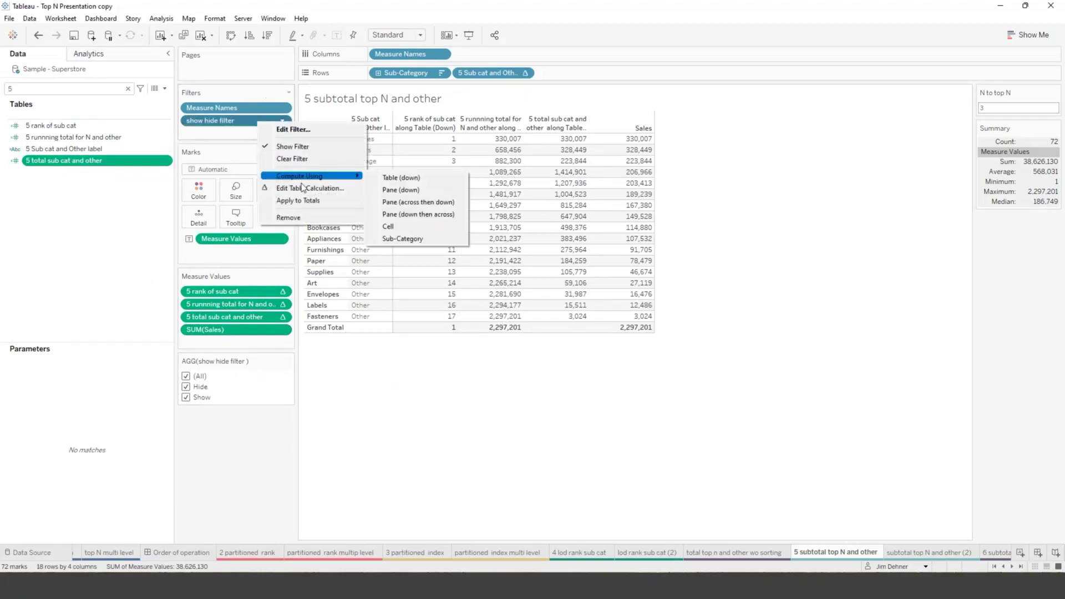
left_click(292, 189)
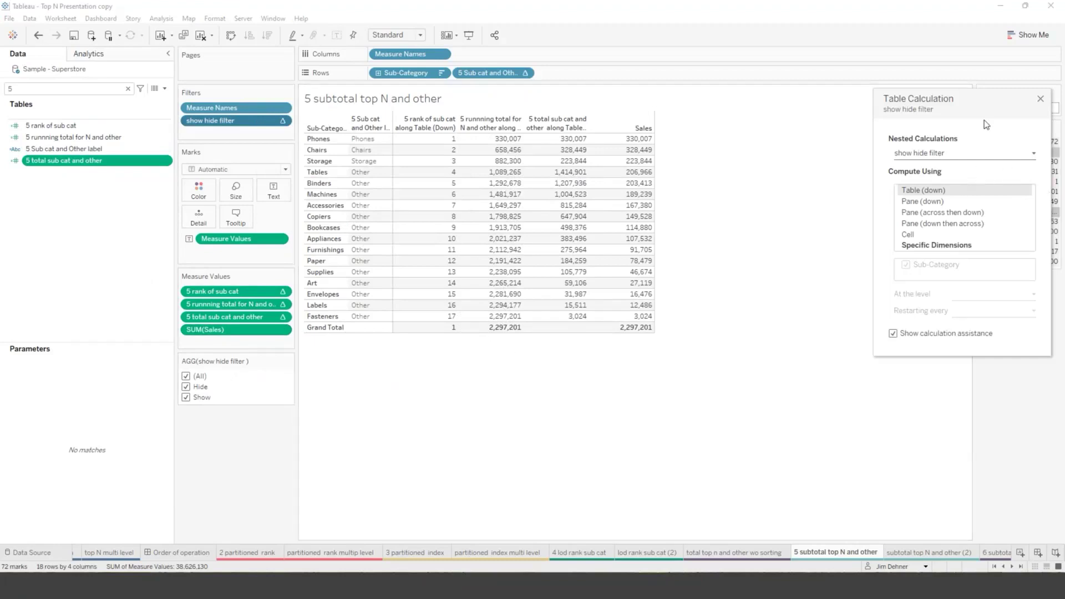
left_click(1040, 100)
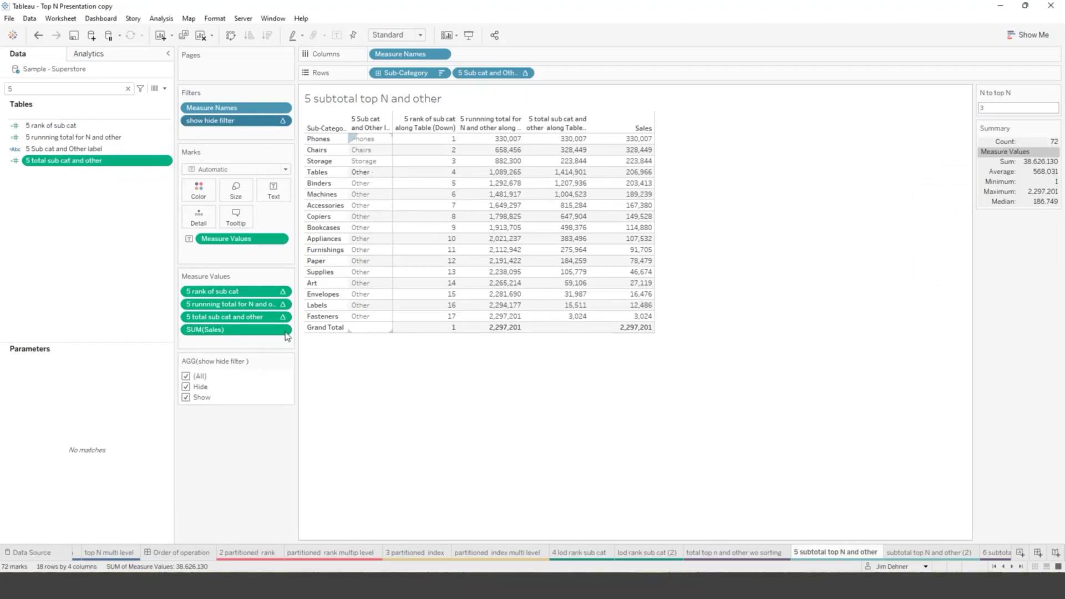
- Exclude Hide from the show hide filter and show the subtotal top N and other (2) sheet
left_click(186, 387)
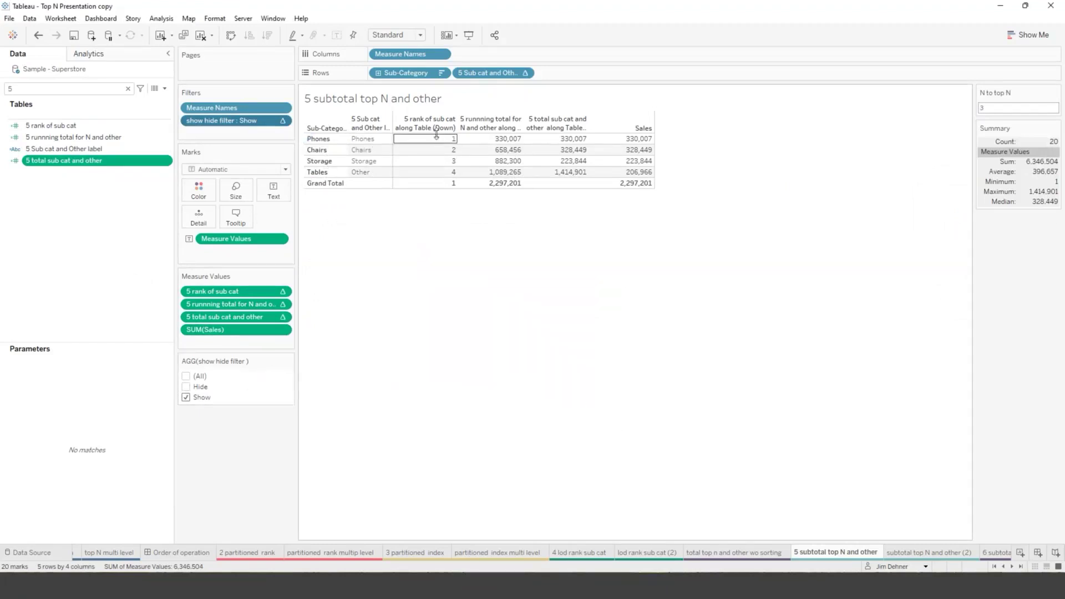
left_click(891, 554)
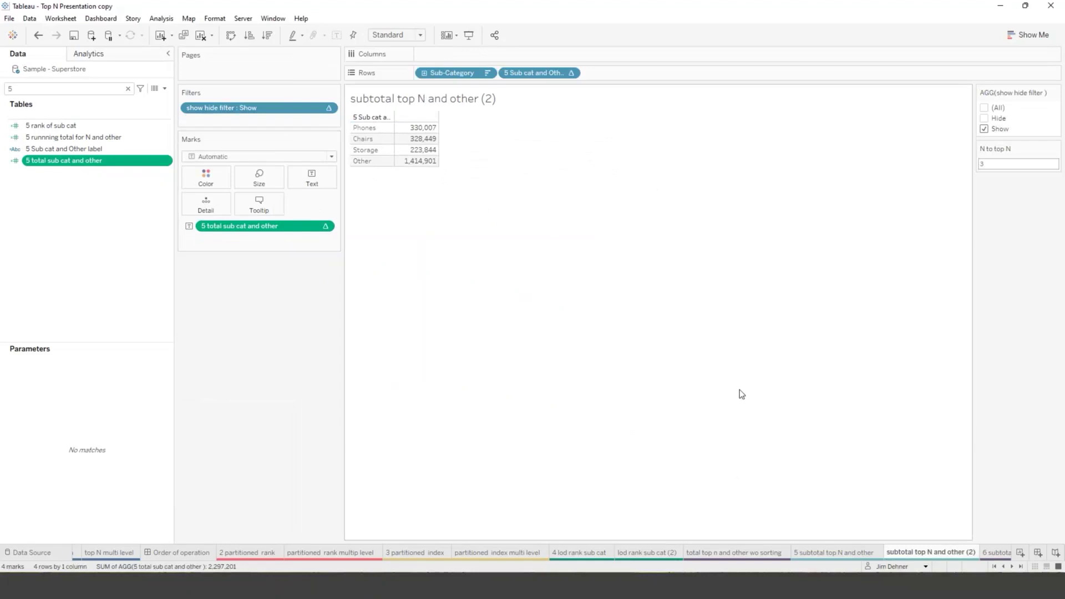
- Show the 6 subtotal top N and other sorted chart sheet and search the fields for "6"
left_click(1011, 567)
left_click(1011, 567)
left_click(1012, 566)
left_click(1012, 566)
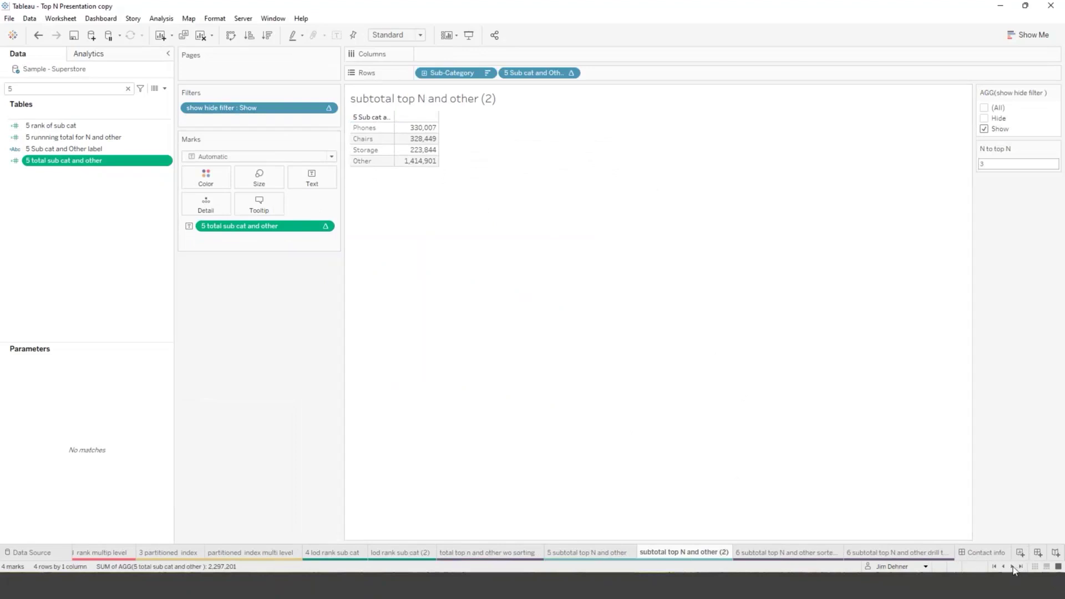
left_click(758, 555)
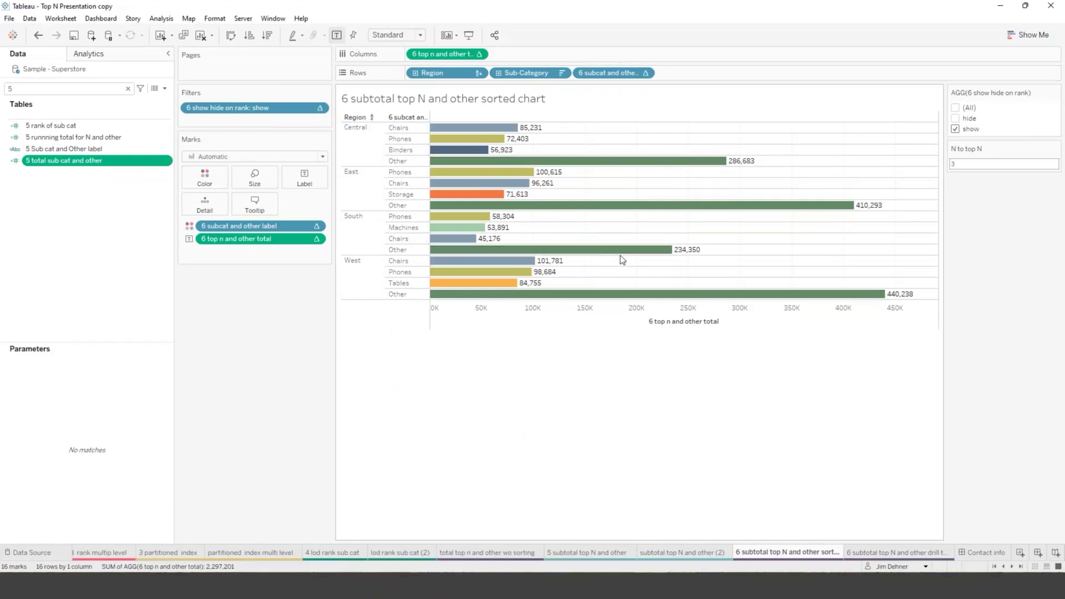
left_click(51, 92)
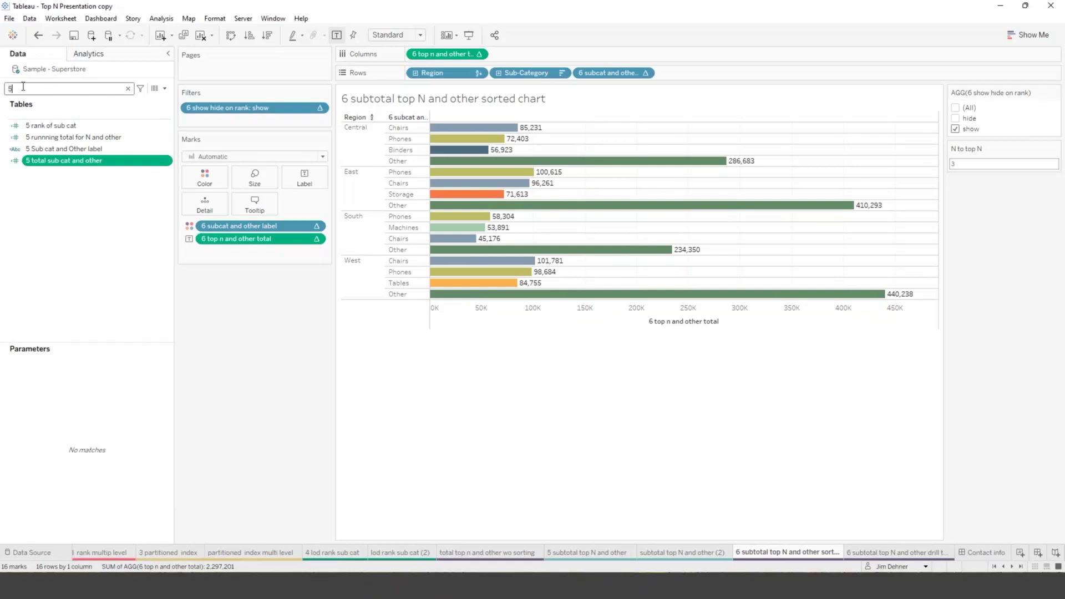
key("BackSpace")
type("6")
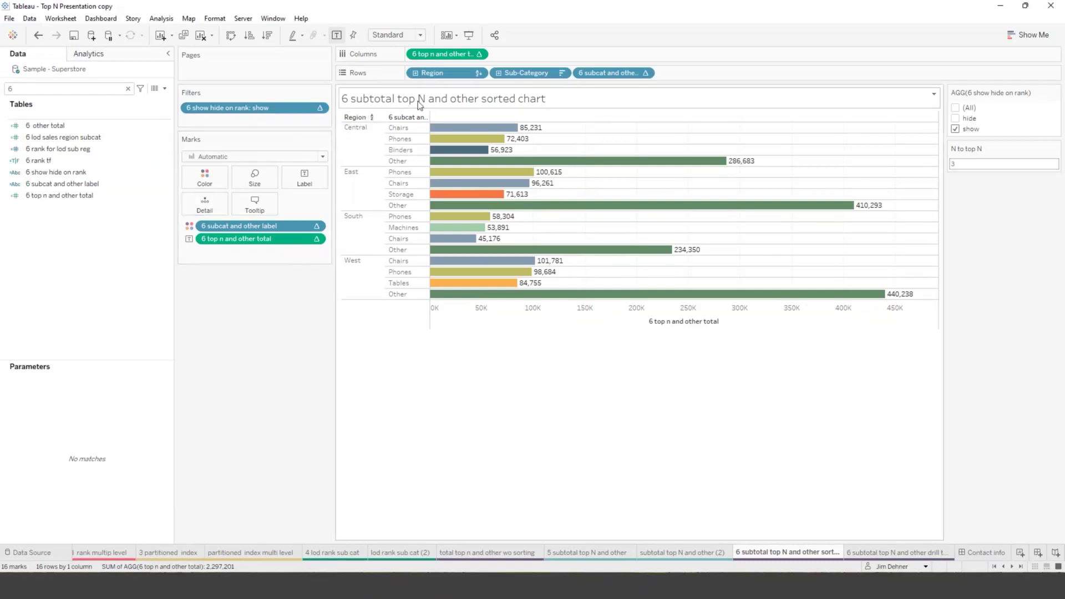
- Try keeping only the Central region with Region drilled down to State, and restore the chart of all regions
left_click(355, 130)
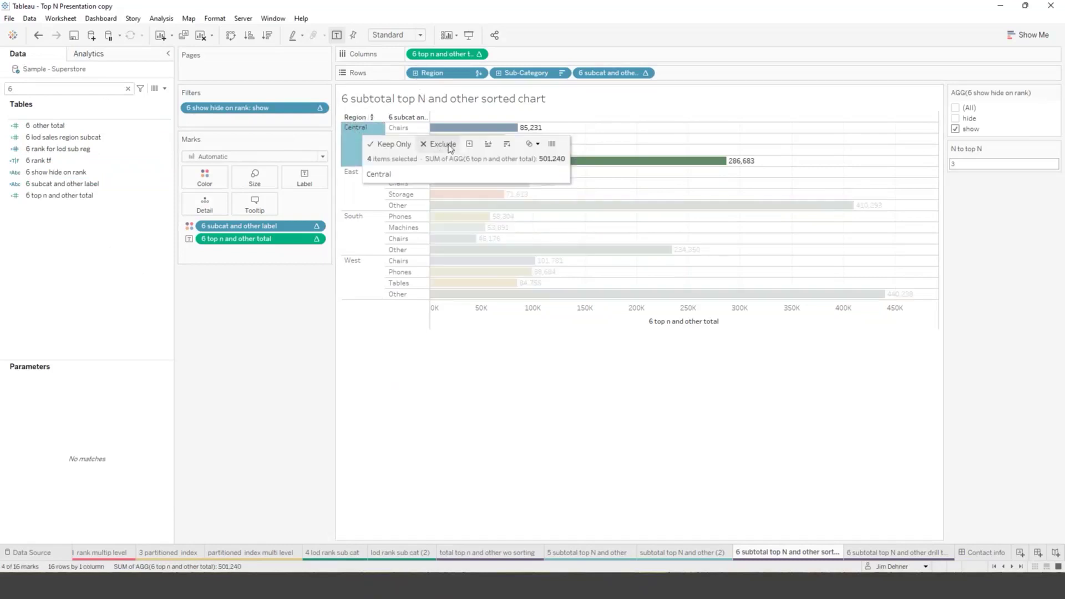
left_click(392, 147)
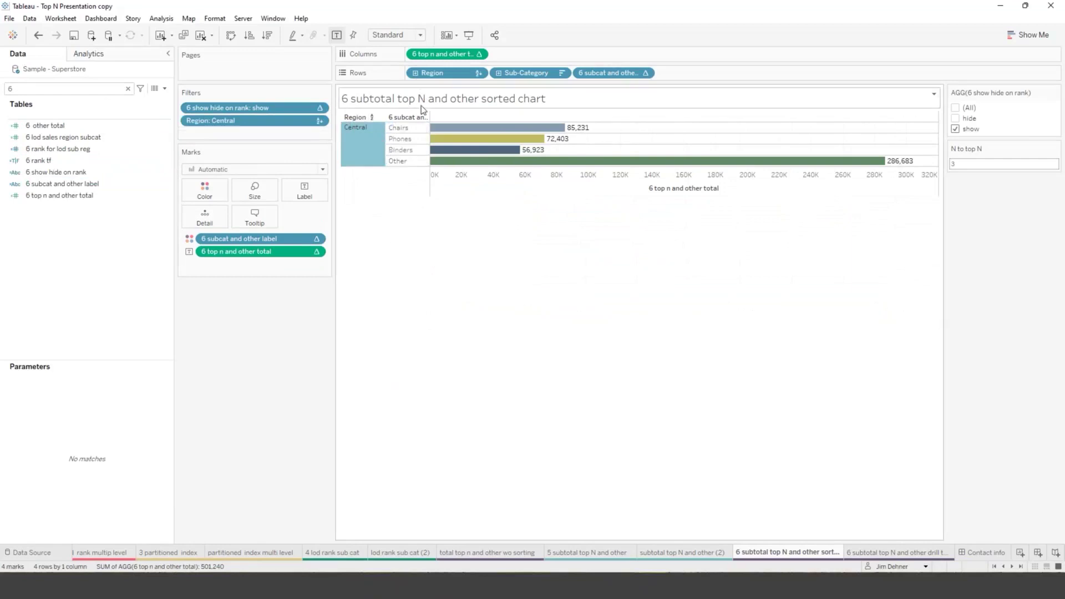
left_click(416, 76)
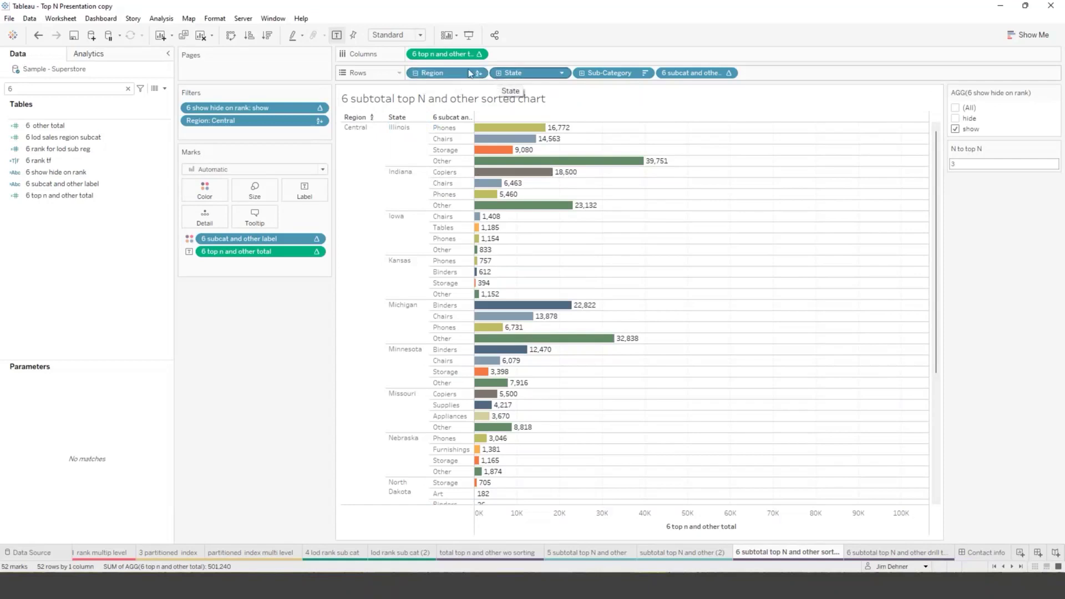
left_click(415, 73)
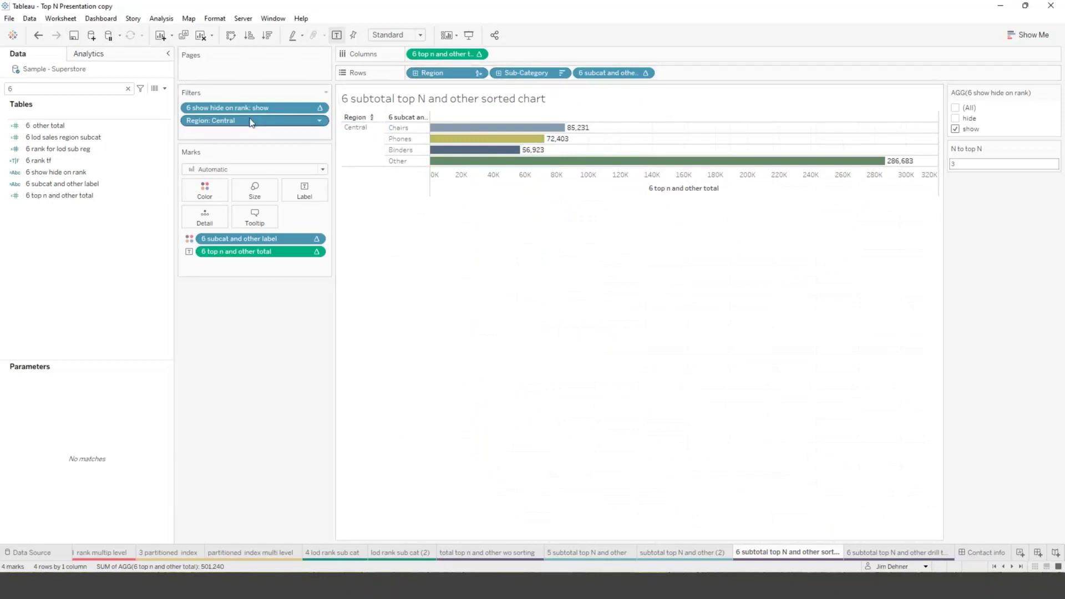
left_click_drag(250, 122, 345, 278)
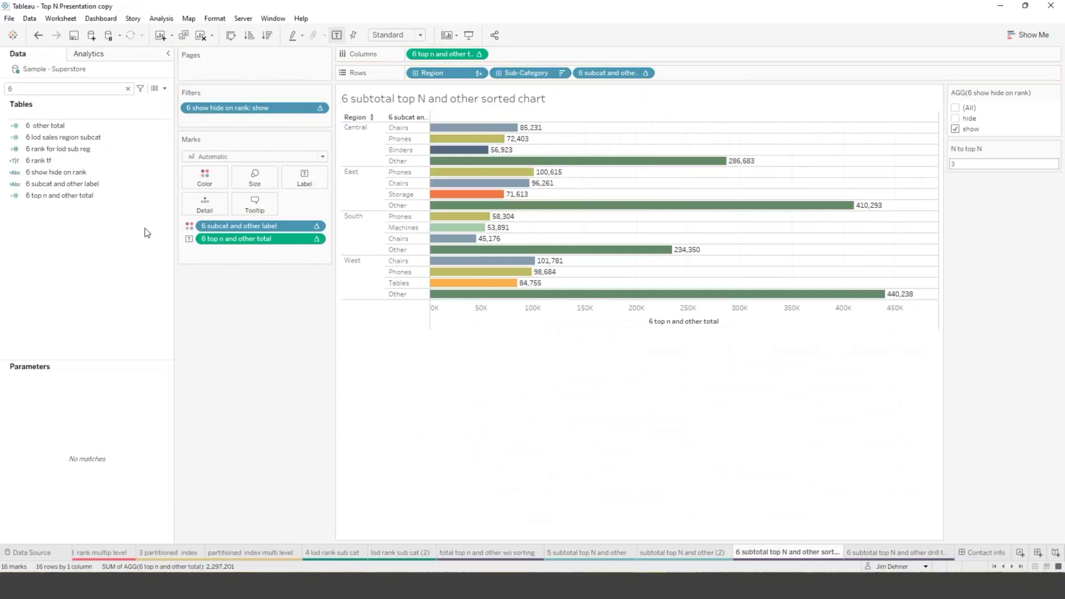
- Review the INCLUDE formula of the 6 lod sales region subcat calculated field at an enlarged text size and close it unchanged
left_click(105, 160)
left_click(72, 185)
left_click(44, 162)
left_click(52, 172)
left_click(49, 125)
left_click(49, 137)
right_click(49, 138)
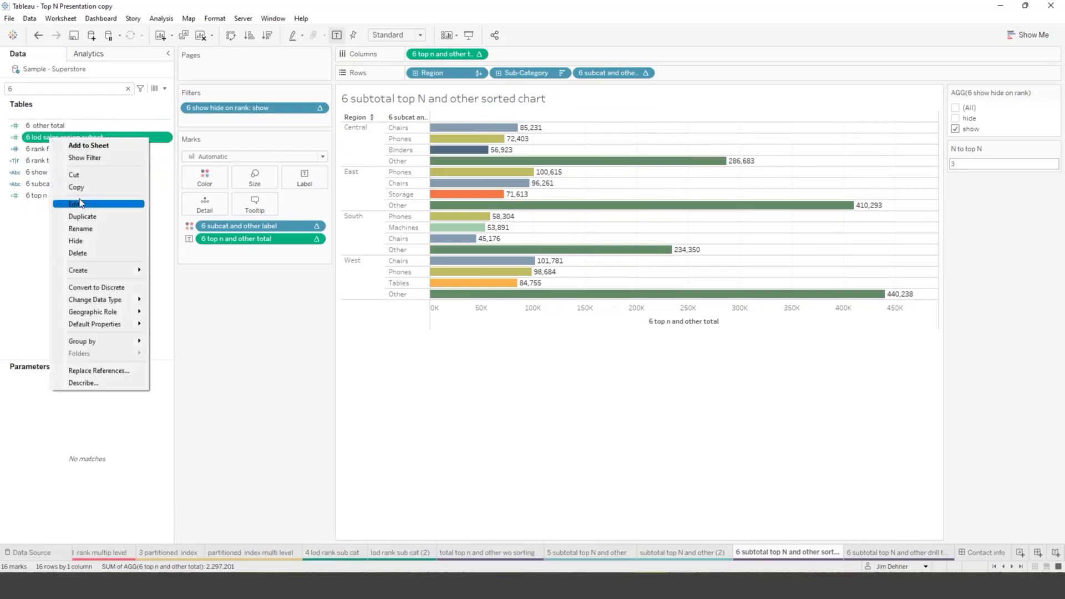
left_click(79, 205)
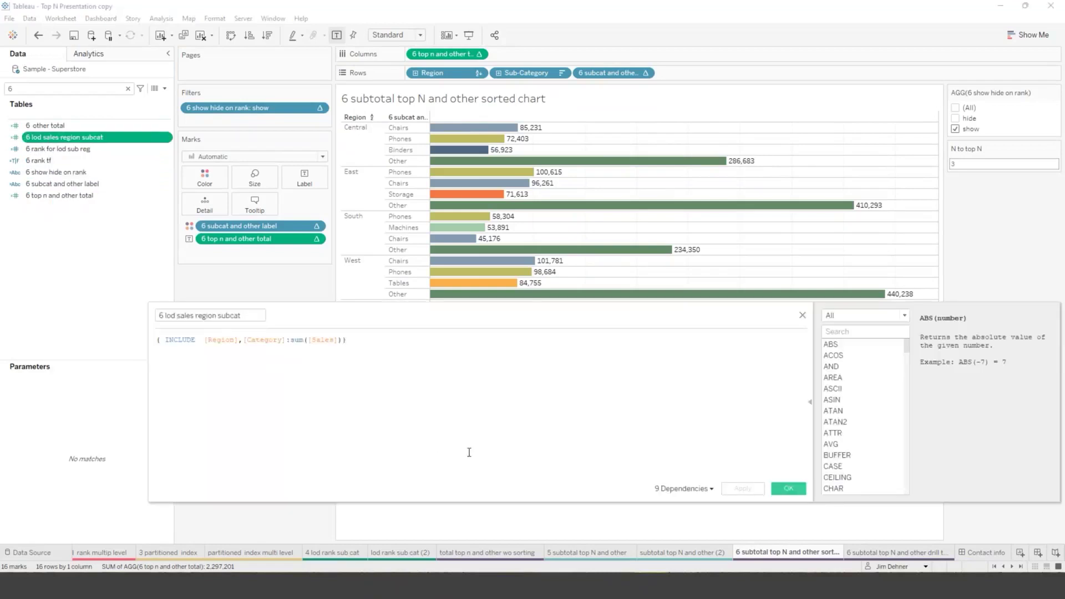
scroll(468, 428, "up", 5, "ctrl")
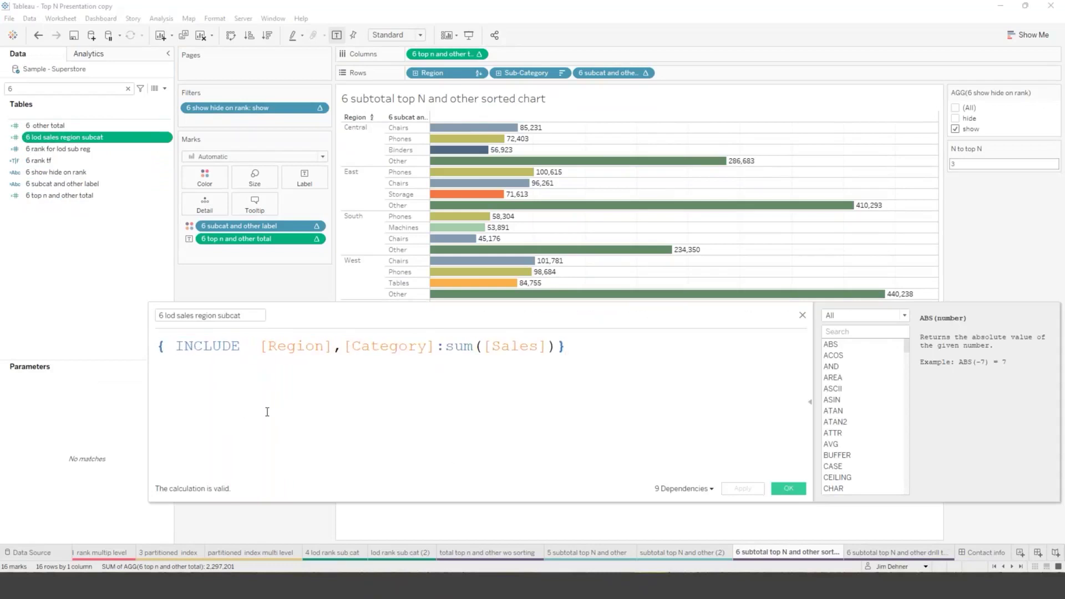
left_click_drag(331, 321, 422, 252)
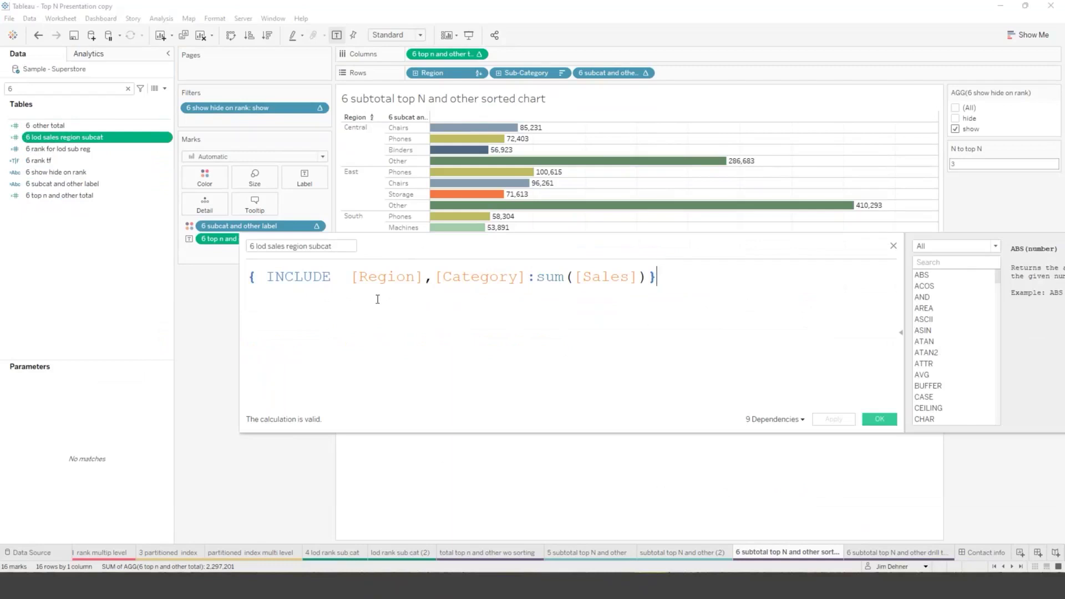
left_click_drag(331, 276, 266, 276)
left_click(325, 350)
left_click(893, 246)
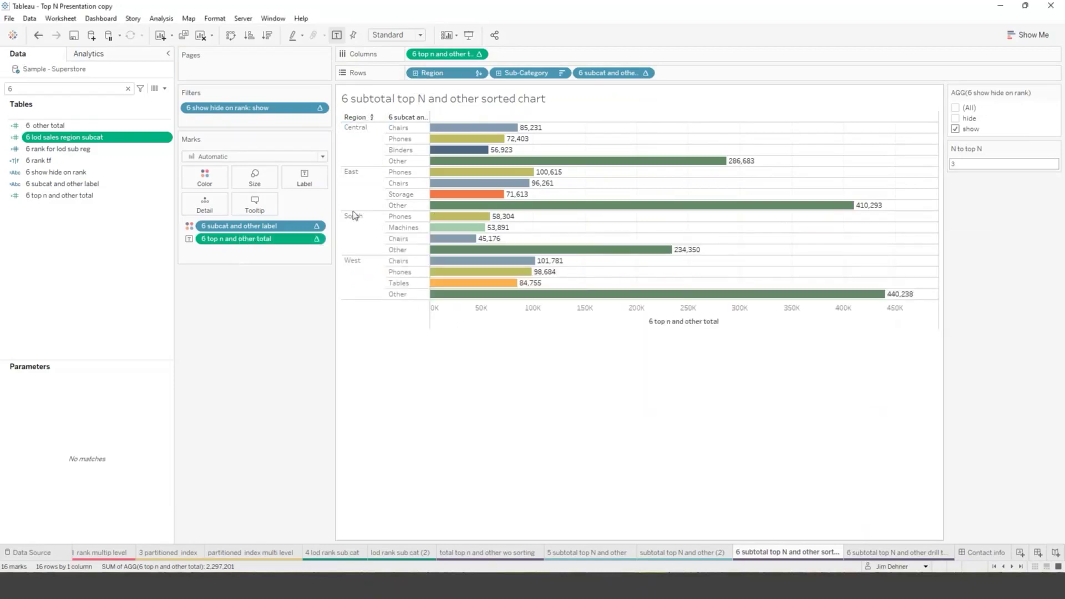
- Review the formula of the 6 top n and other total calculated field at an enlarged text size
right_click(47, 198)
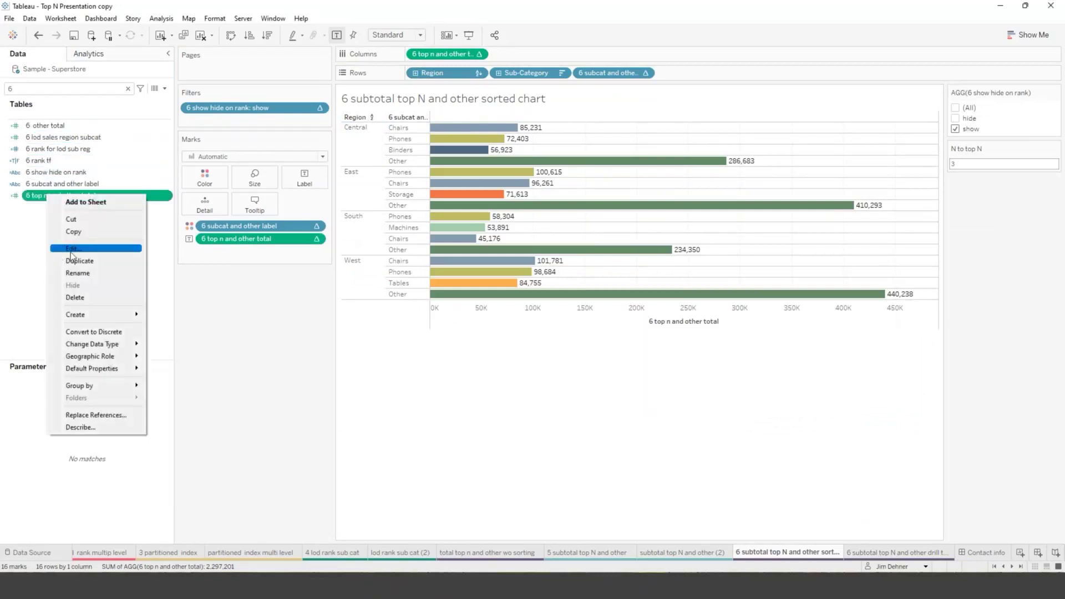
left_click(71, 249)
scroll(528, 370, "up", 3, "ctrl")
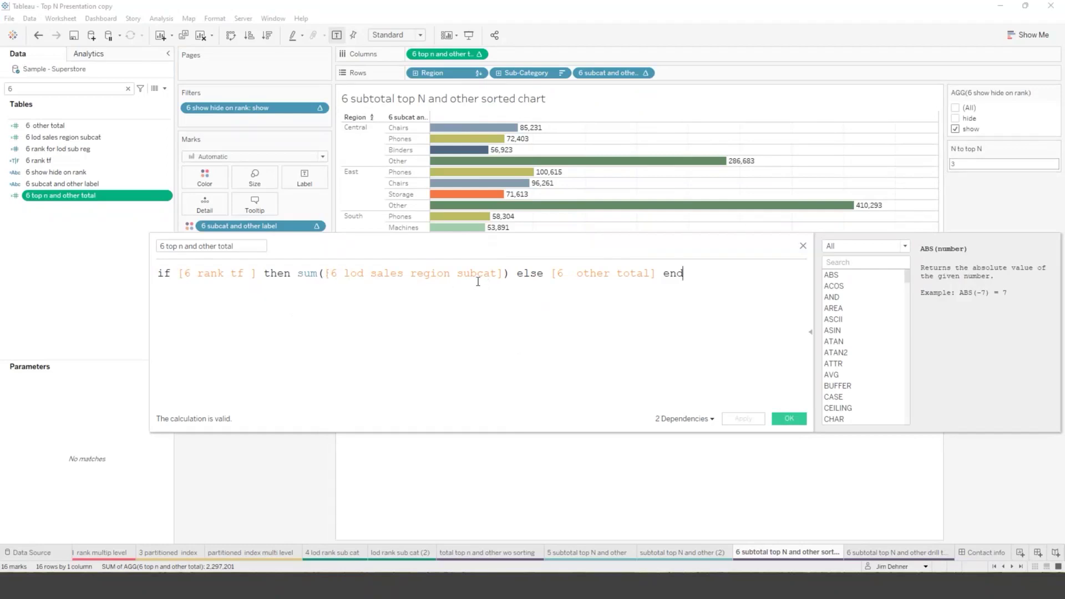
left_click(803, 246)
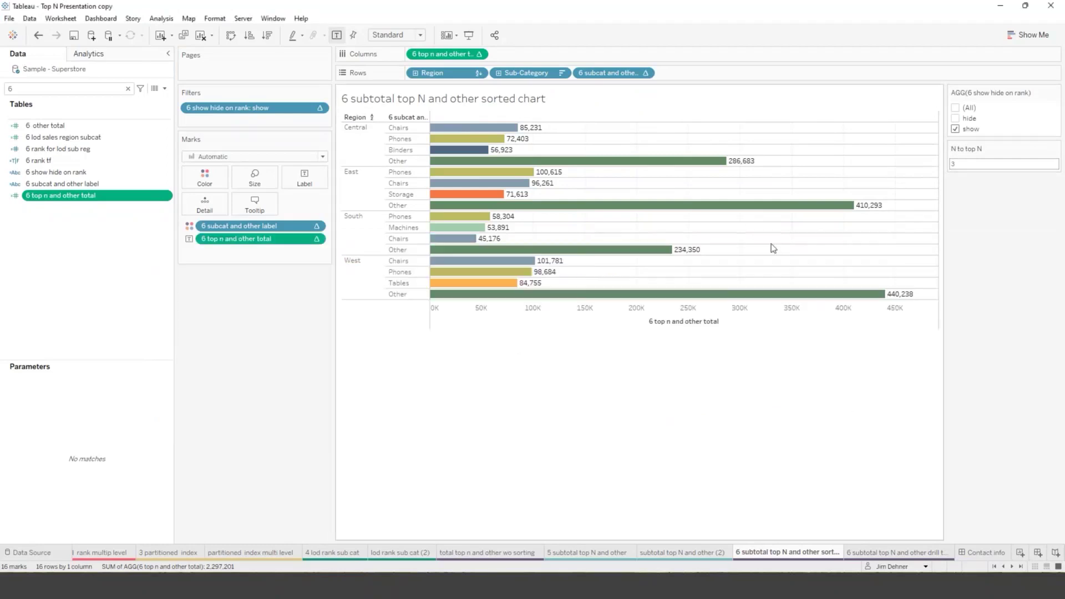
- Review the window_sum formula of the 6 other total calculated field
right_click(54, 125)
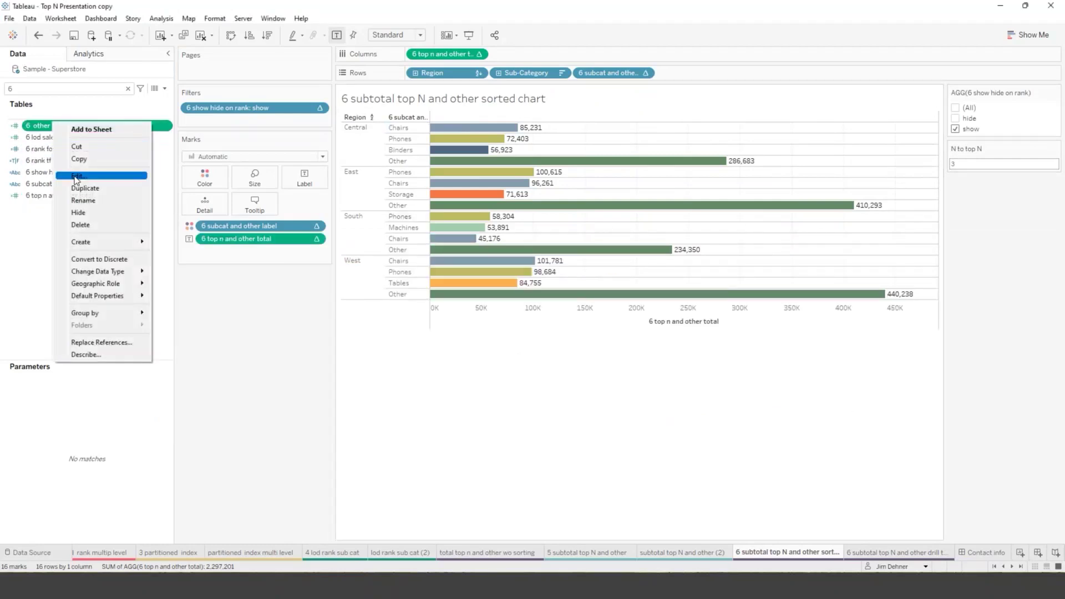
left_click(77, 176)
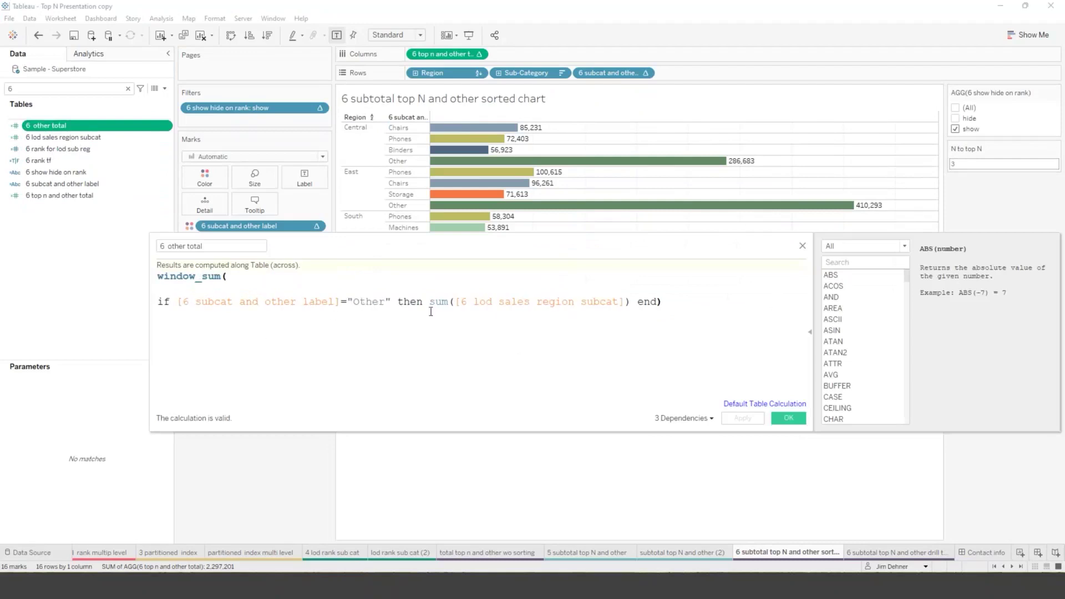
left_click(802, 245)
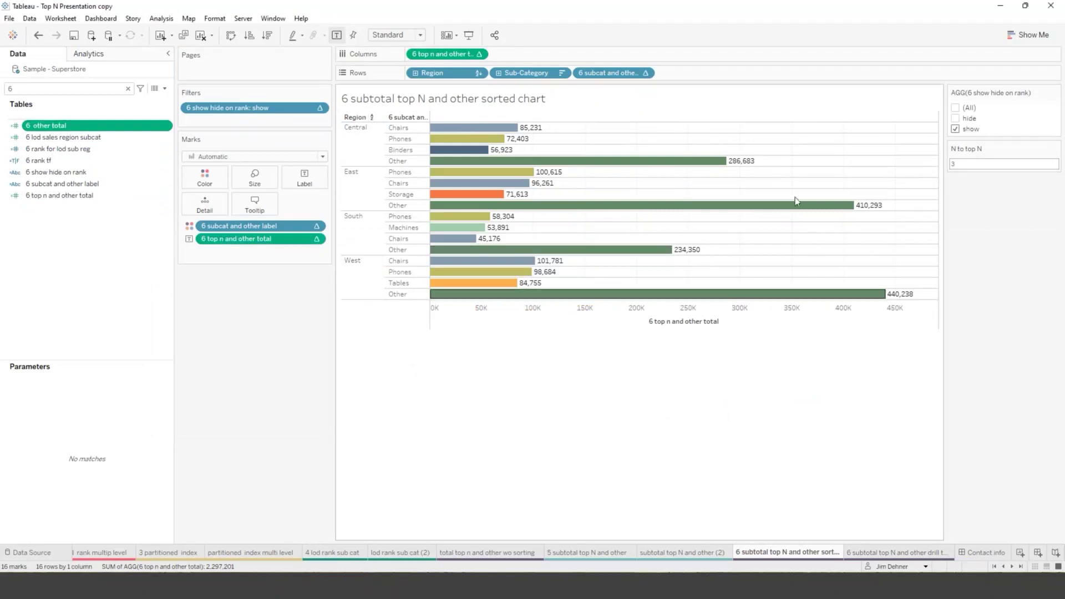
- Include hide in the 6 show hide on rank filter and review that calculated field's formula at an enlarged text size
left_click(956, 118)
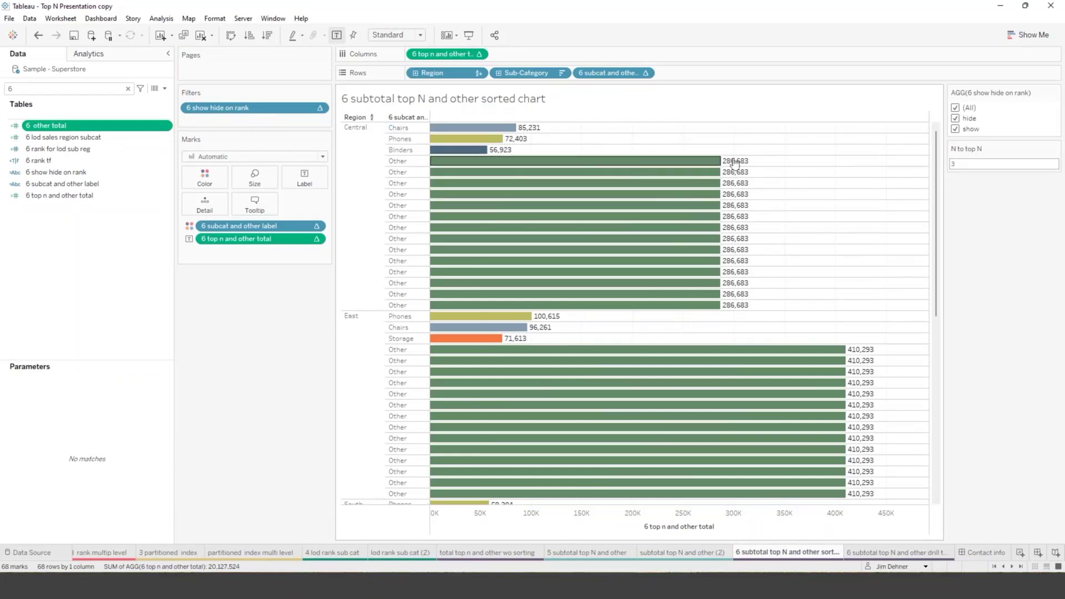
right_click(65, 173)
left_click(85, 230)
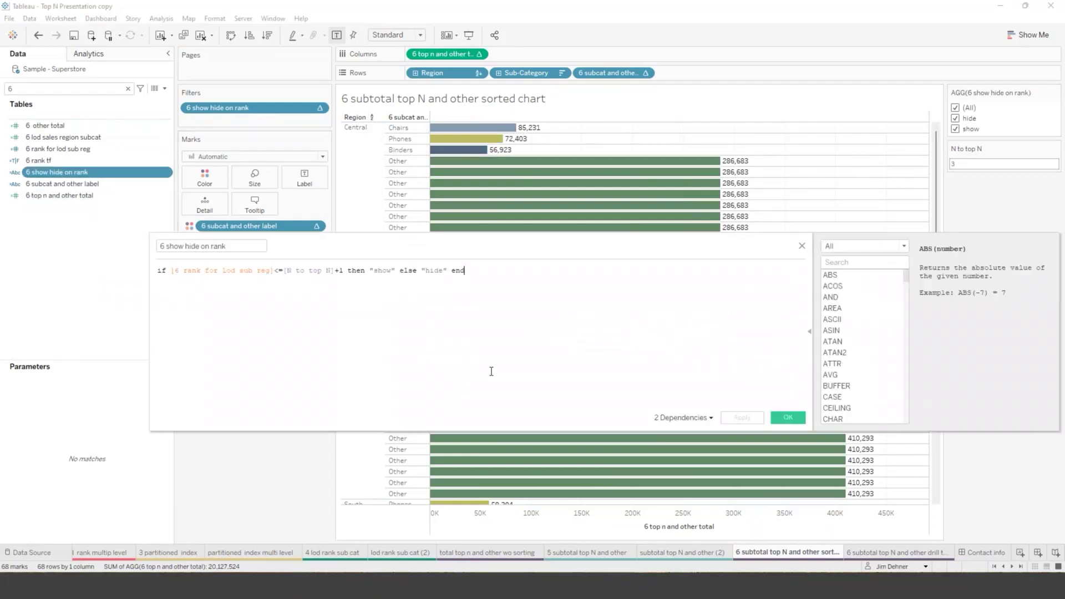
scroll(545, 334, "up", 5)
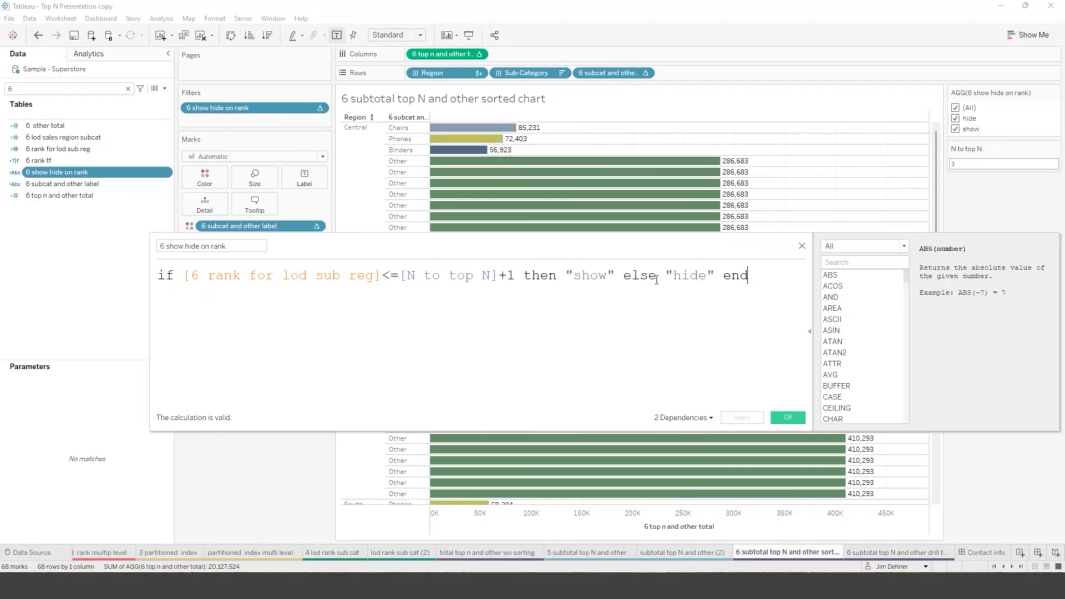
left_click(801, 246)
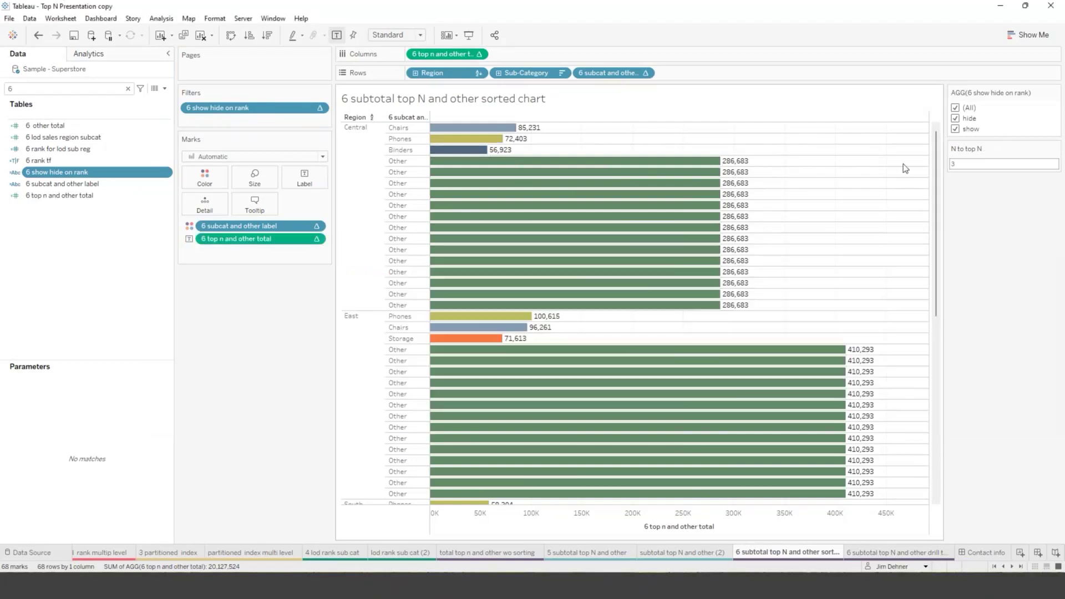
- Exclude hide from the 6 show hide on rank filter and set the N to top N parameter to 2
left_click(956, 119)
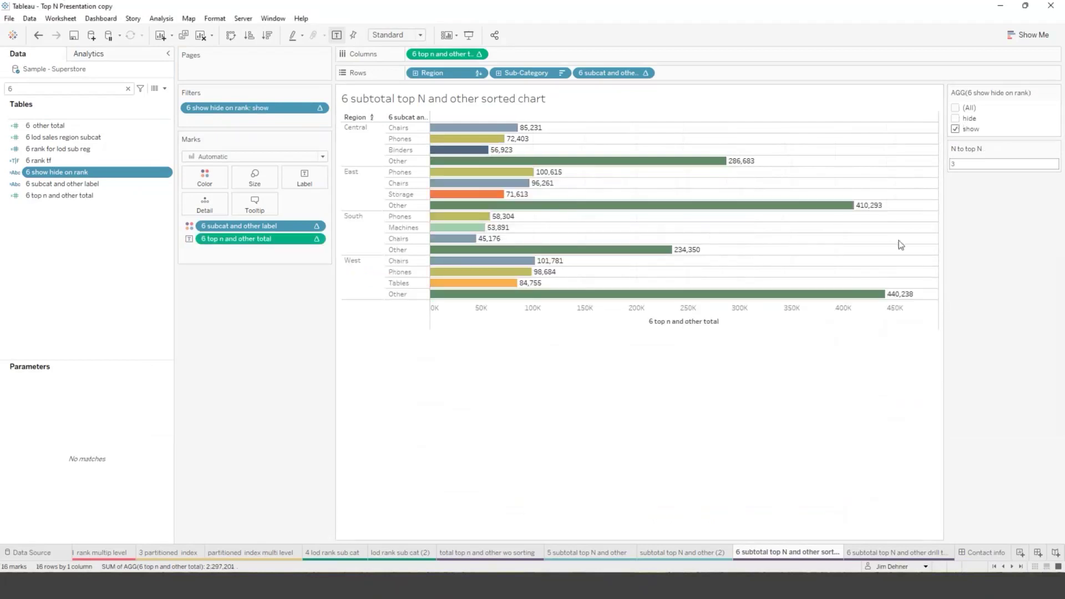
double_click(971, 166)
type("2")
key("Return")
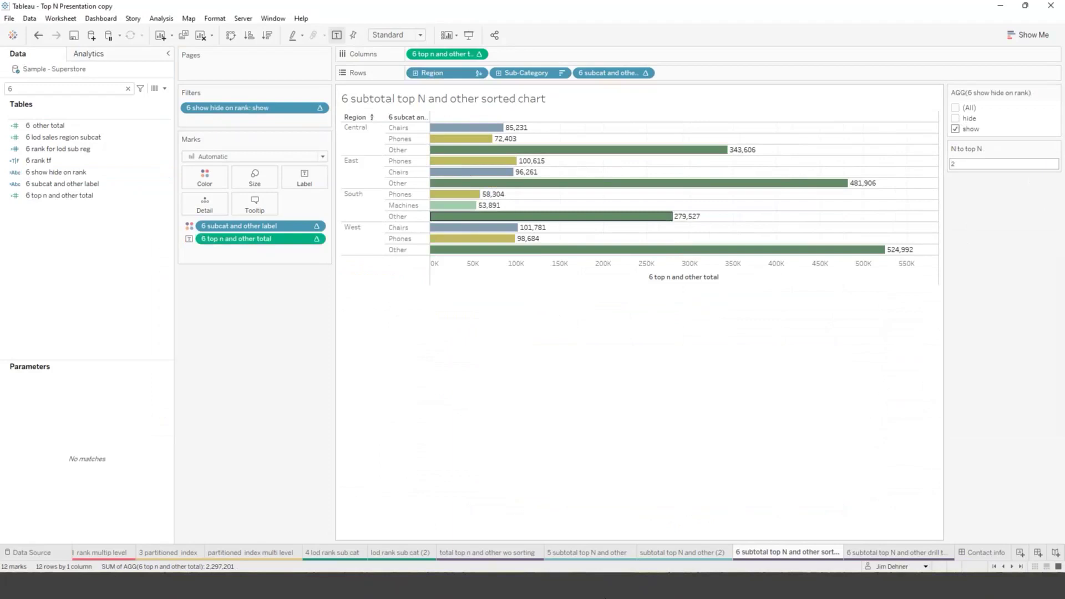
- Drill Region down to State on the 6 subtotal top N and other drill to state sheet, and show the Contact info dashboard
left_click(857, 553)
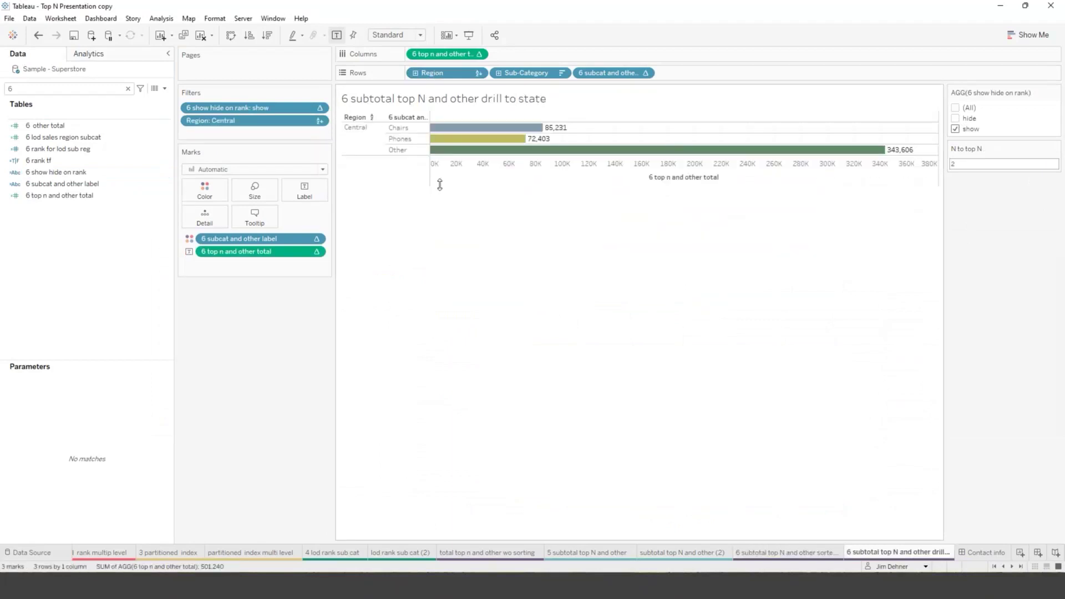
left_click(415, 73)
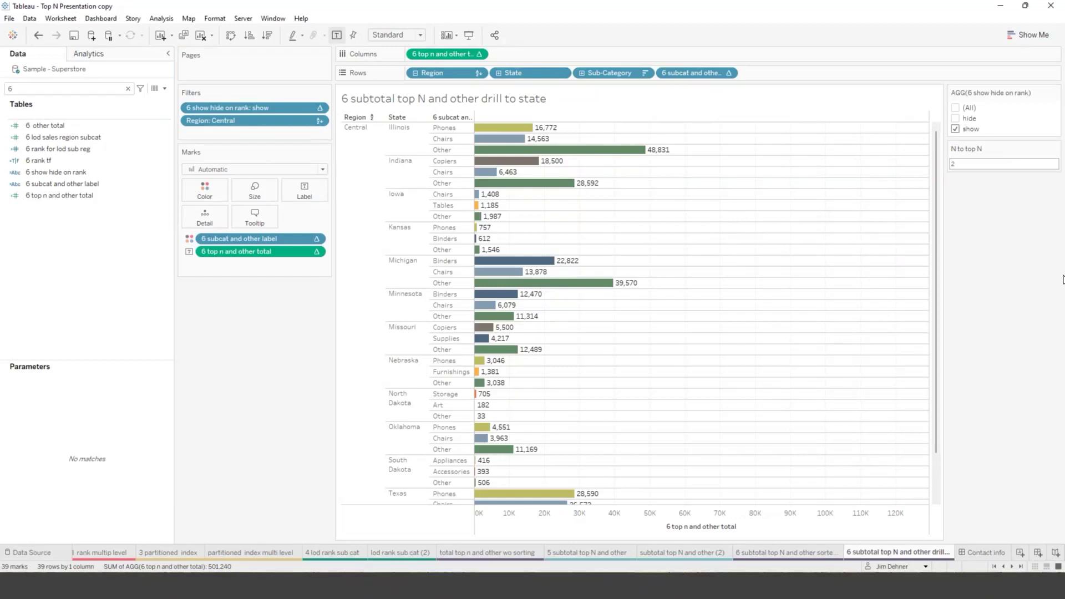
left_click(957, 551)
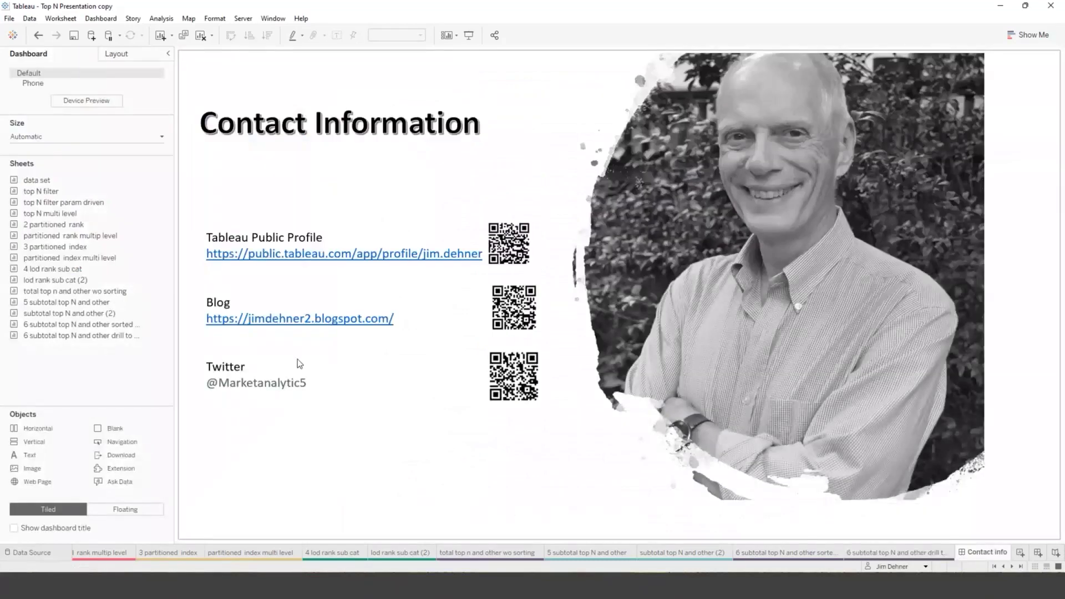